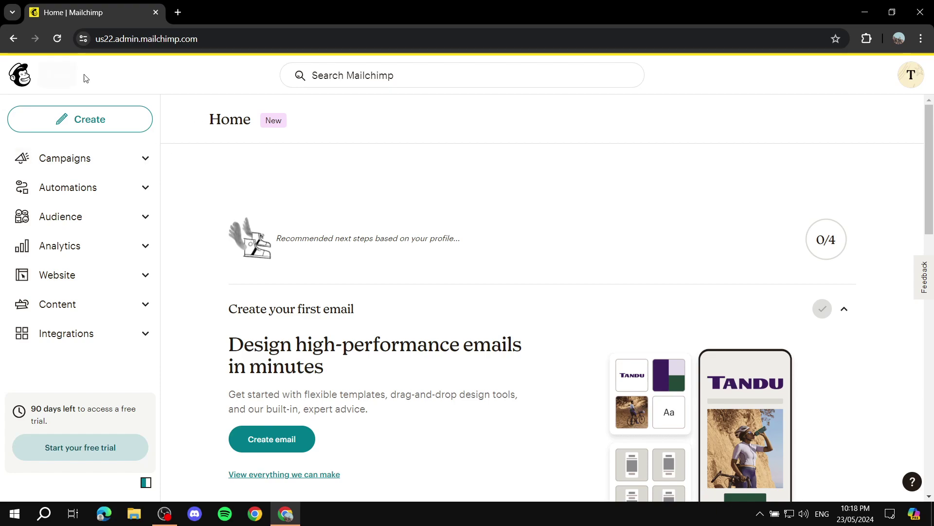
Open the automations overview and start a customer journey from scratch.
click(146, 192)
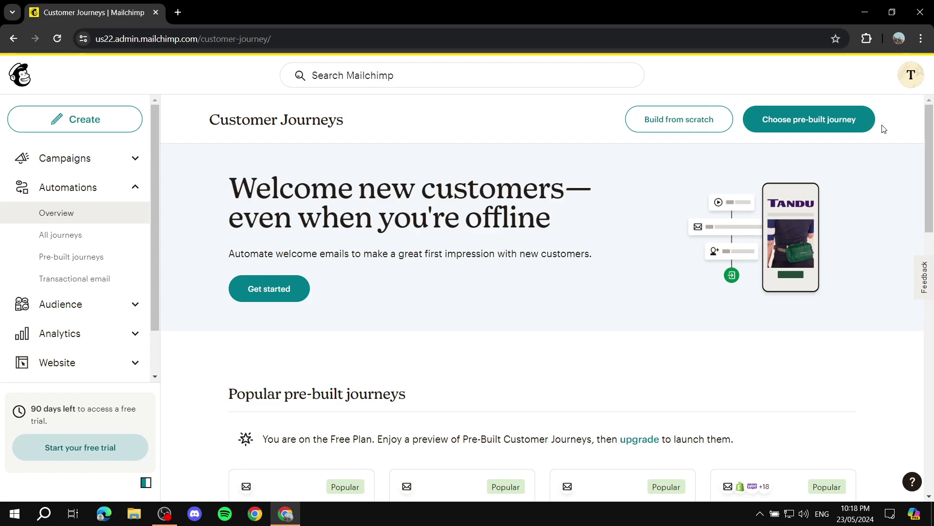
scroll(884, 131, down, 1)
scroll(437, 381, down, 2)
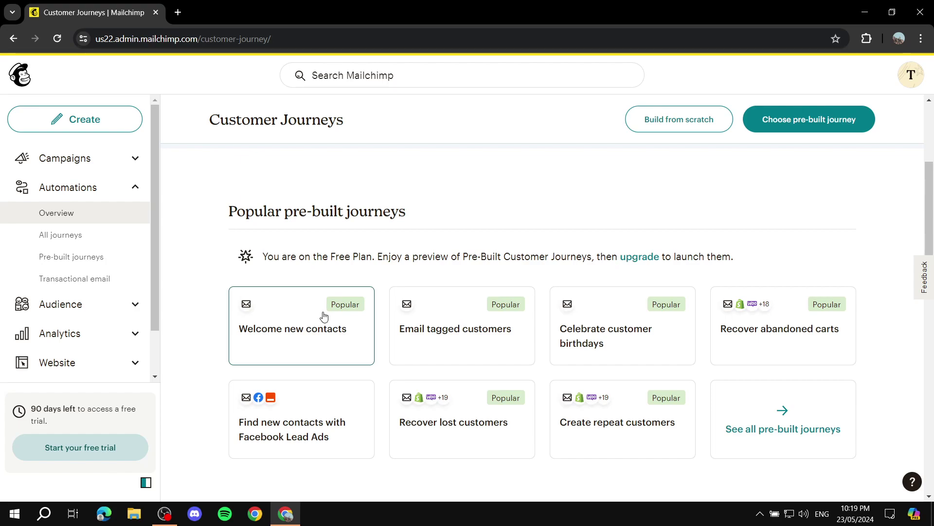
click(690, 120)
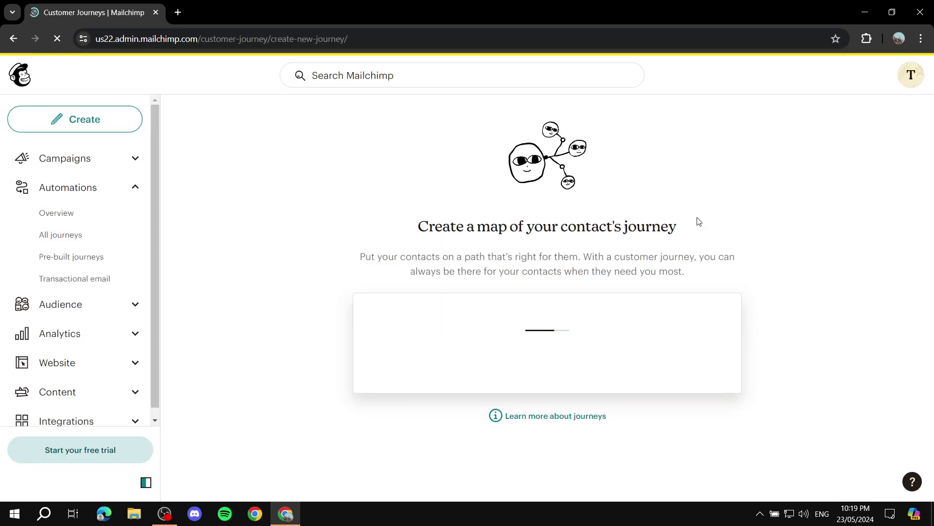
Name the customer journey "Welcome Email" and open it in the journey builder.
scroll(633, 268, down, 1)
click(570, 329)
text(We)
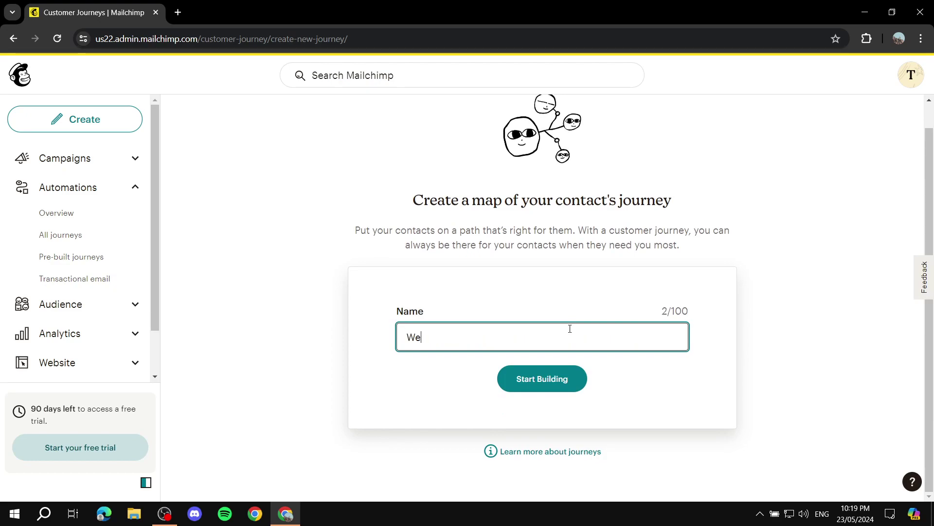
text(lcome Email)
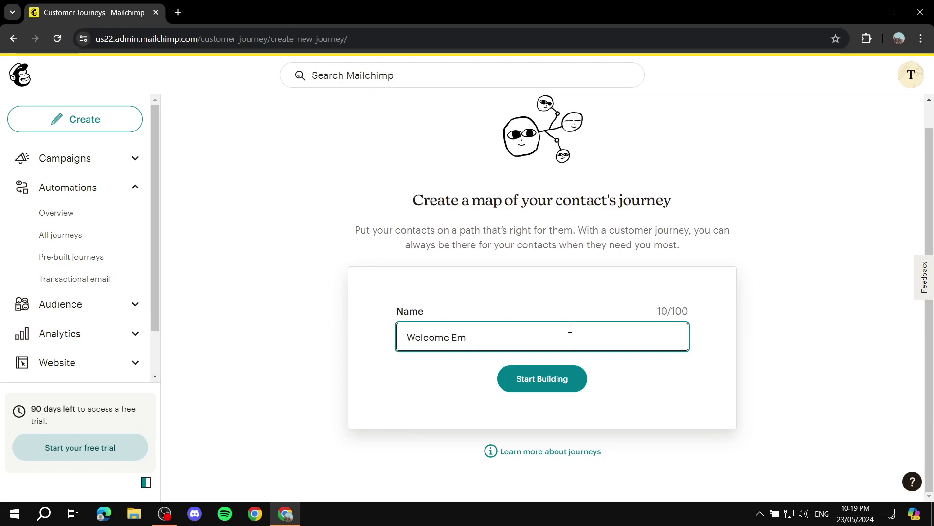
click(557, 377)
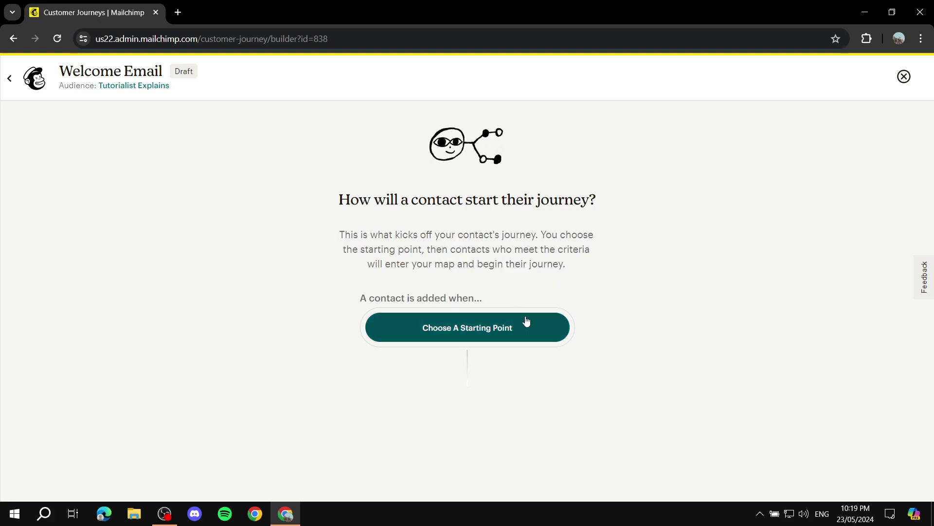
Choose "Signs up for Email" as the starting point of the journey.
click(477, 333)
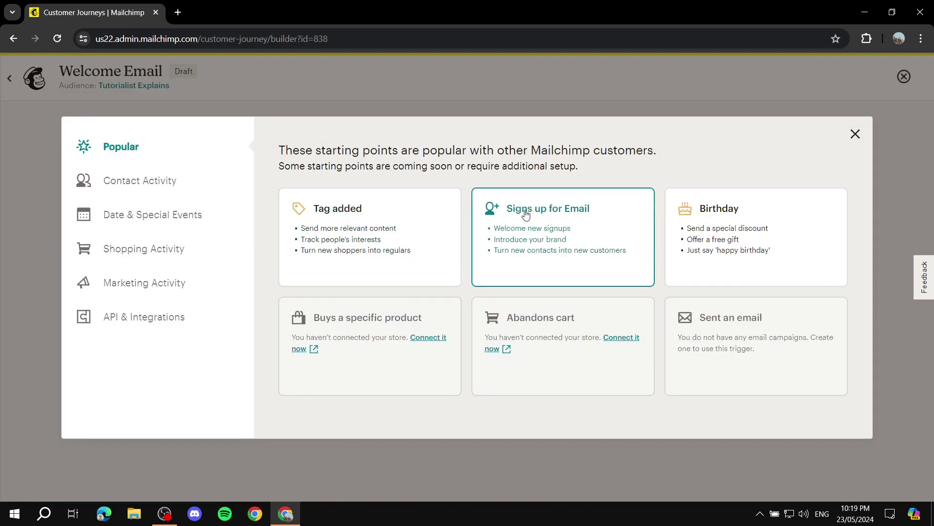
click(580, 233)
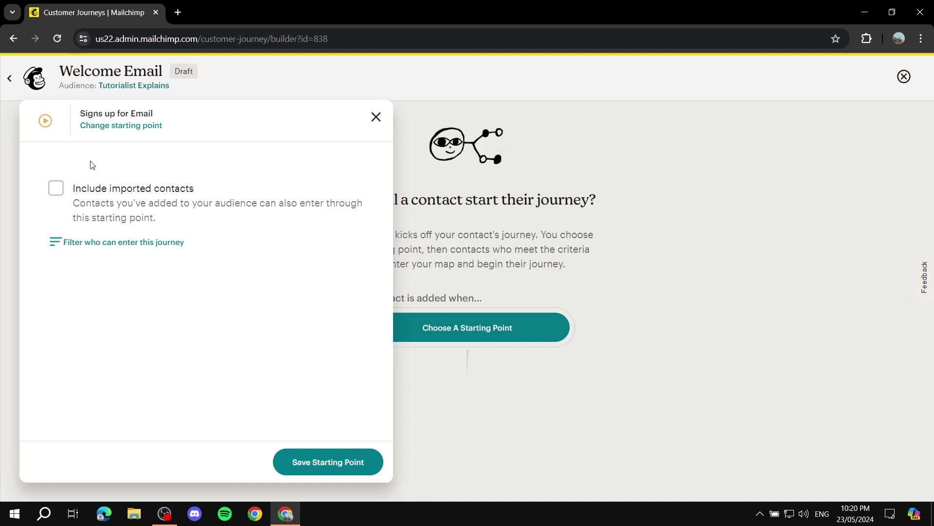
click(56, 190)
click(146, 247)
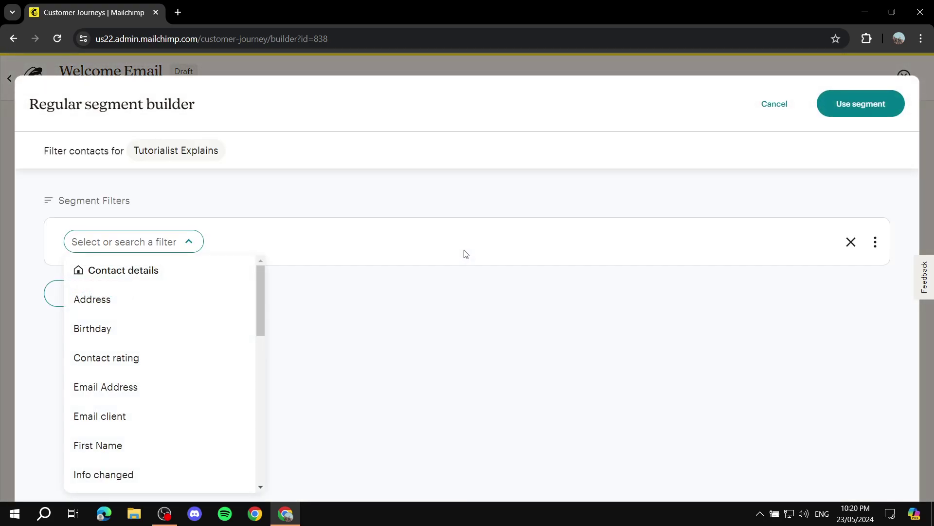
click(263, 200)
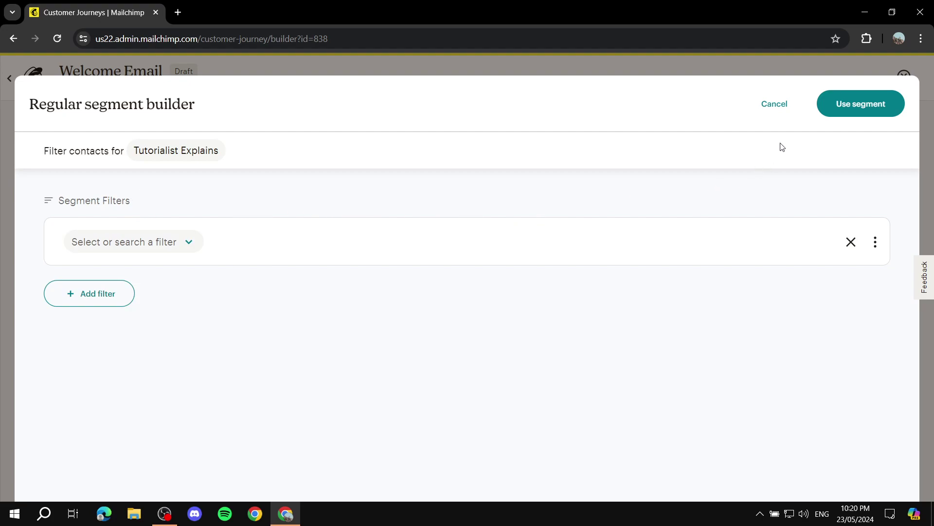
click(776, 102)
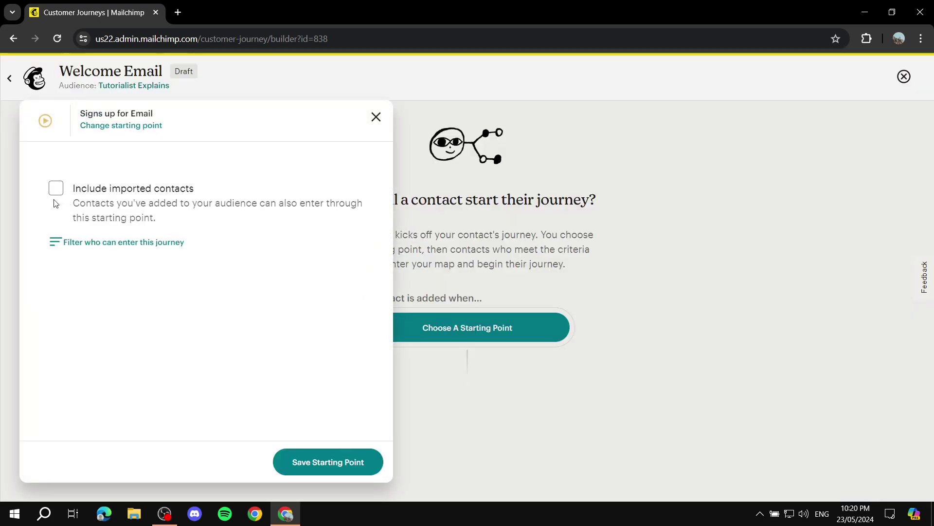
Include imported contacts in the email signup starting point and save it.
click(55, 188)
click(335, 461)
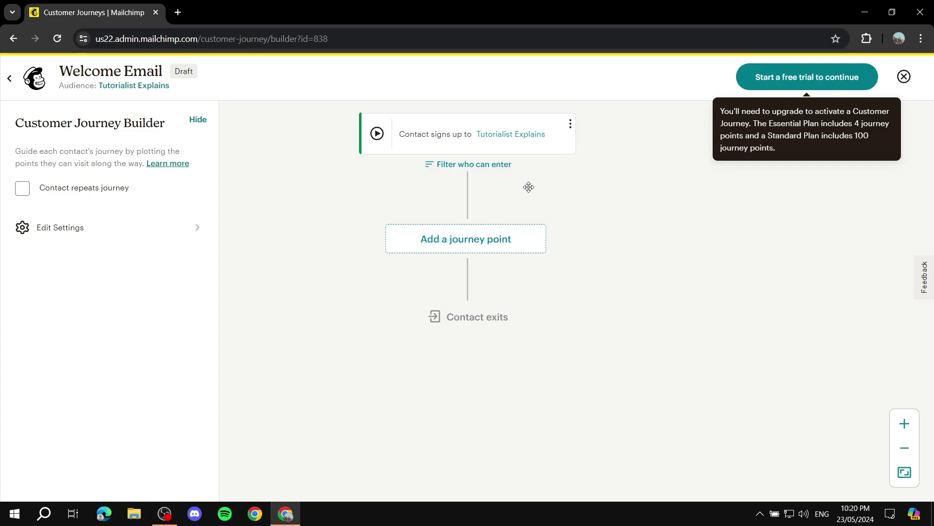
Examine the segment filters available for limiting who can enter the journey, and leave the segment builder without applying one.
click(463, 165)
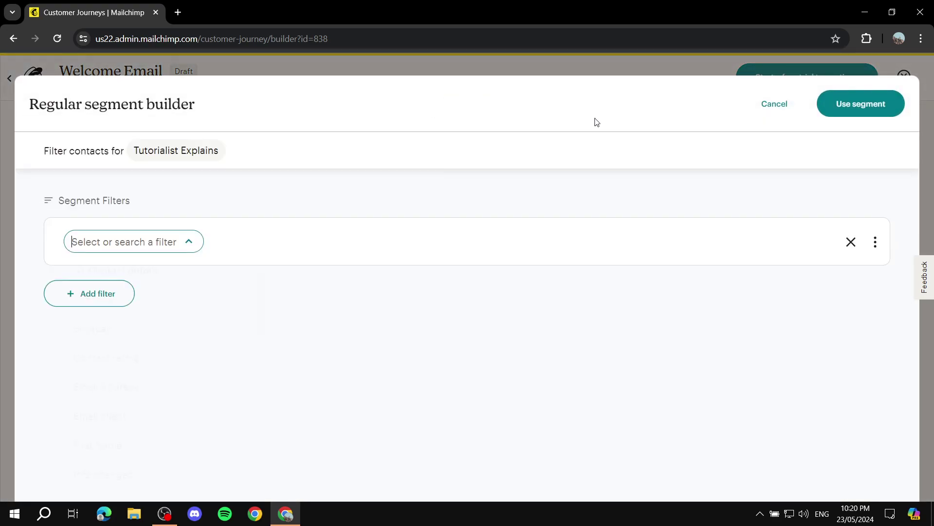
scroll(205, 352, down, 3)
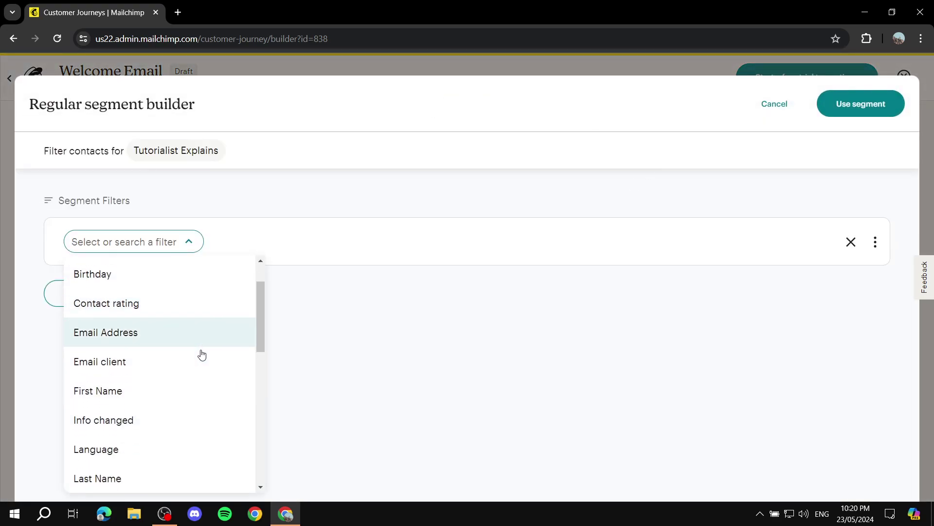
scroll(196, 355, down, 2)
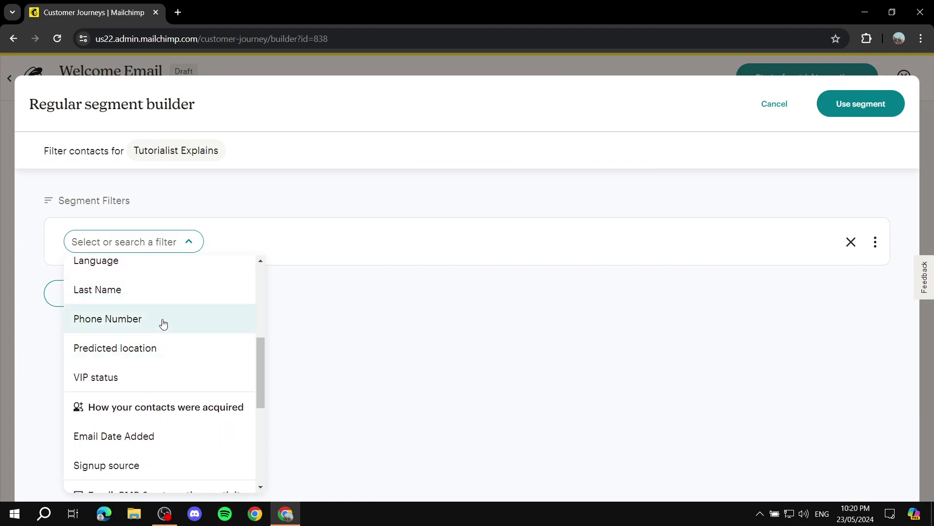
scroll(161, 326, down, 2)
scroll(146, 336, down, 3)
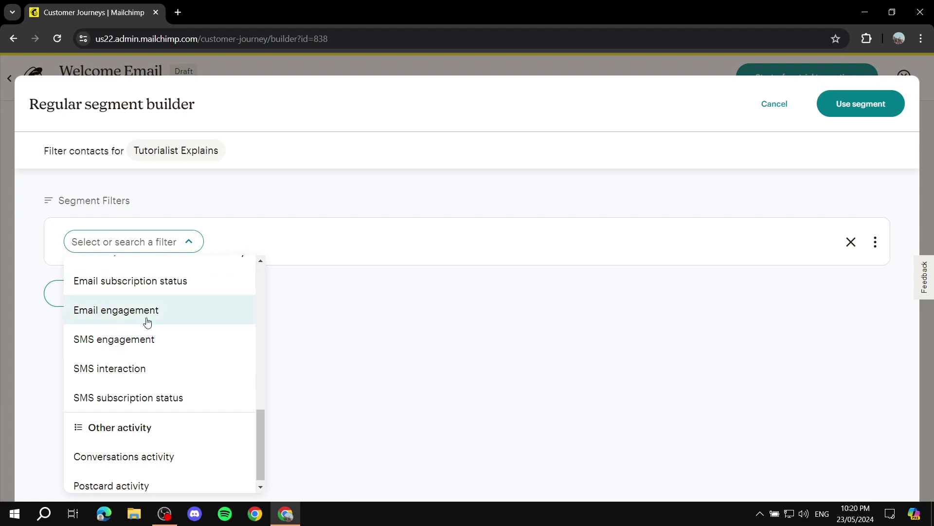
scroll(157, 310, down, 1)
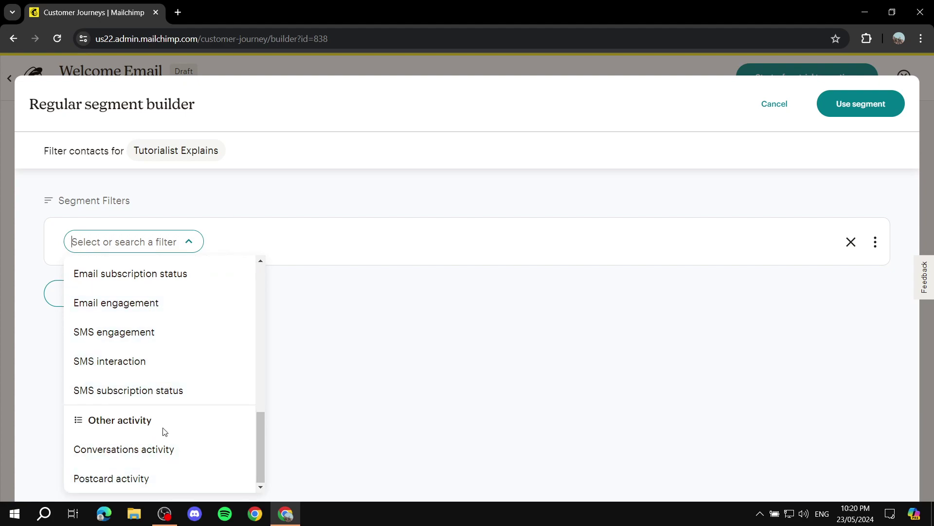
scroll(162, 432, up, 2)
scroll(161, 433, up, 4)
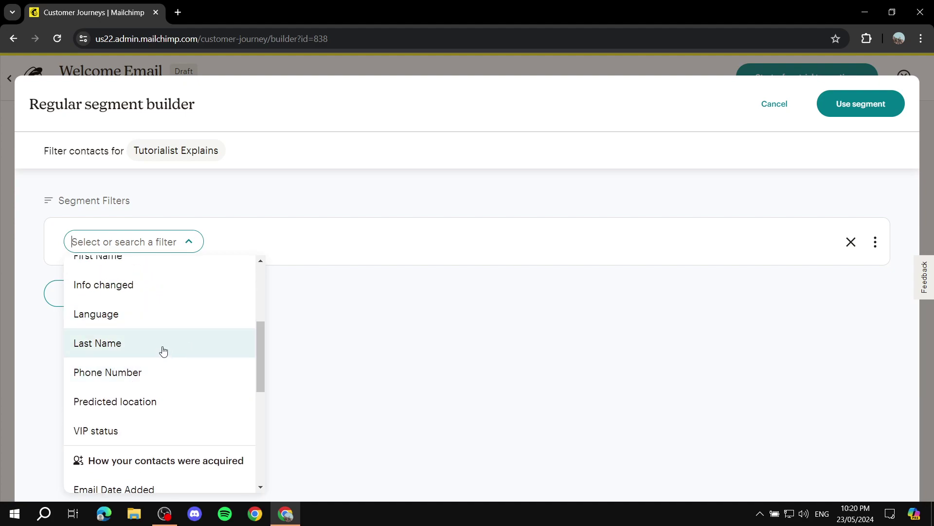
scroll(158, 347, up, 4)
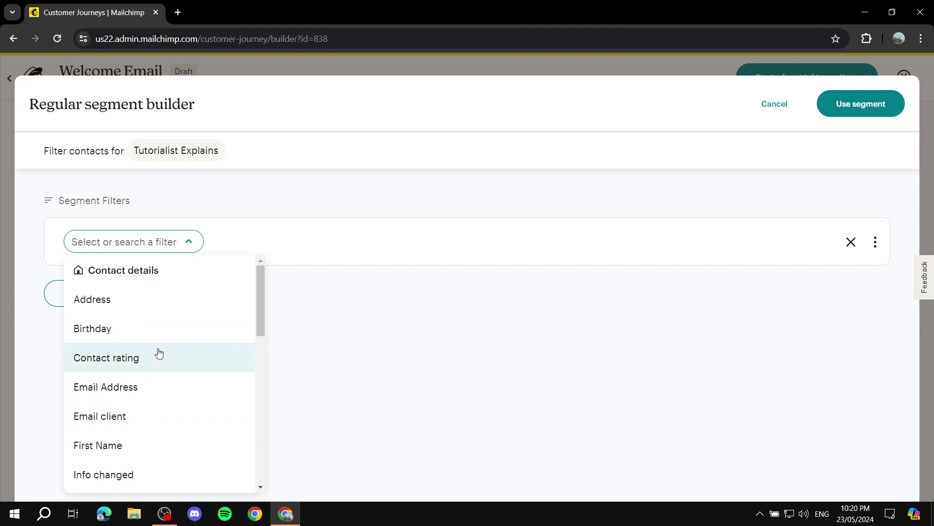
scroll(156, 353, down, 2)
scroll(179, 353, down, 4)
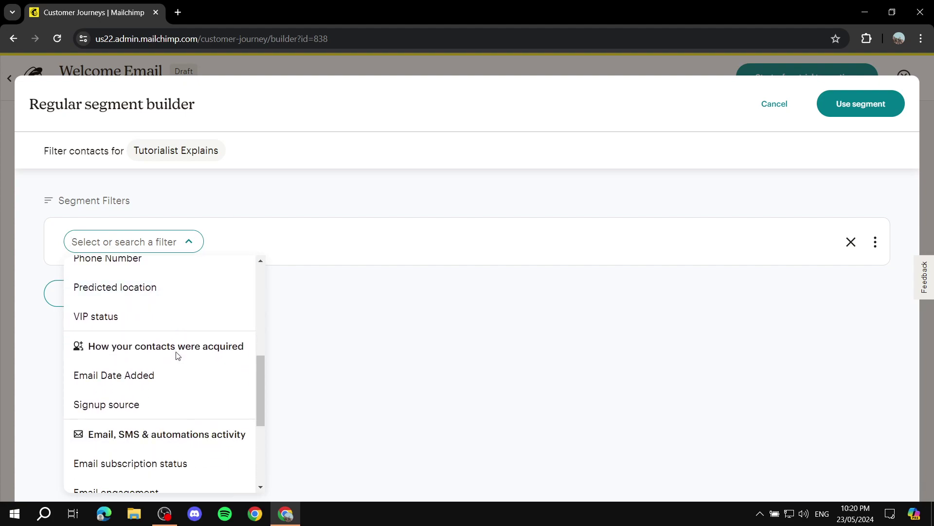
scroll(167, 359, down, 3)
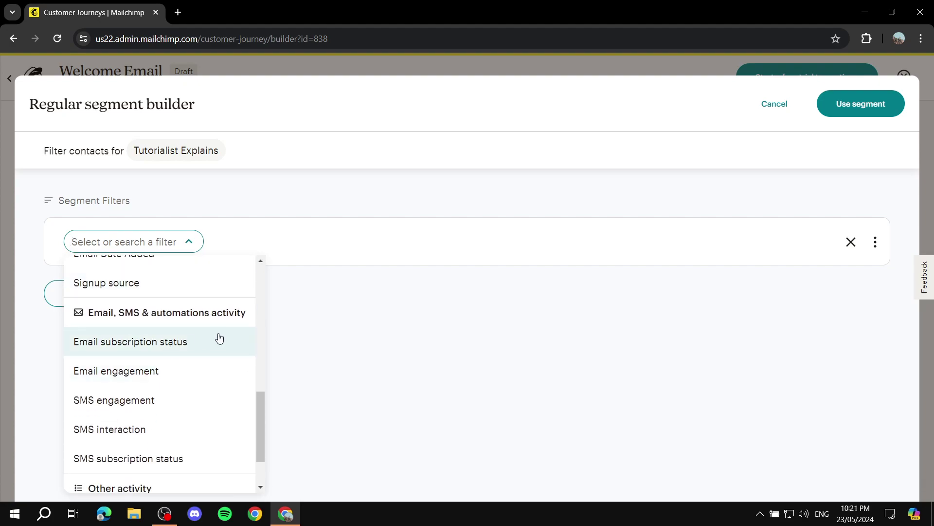
scroll(199, 346, down, 1)
scroll(147, 341, down, 1)
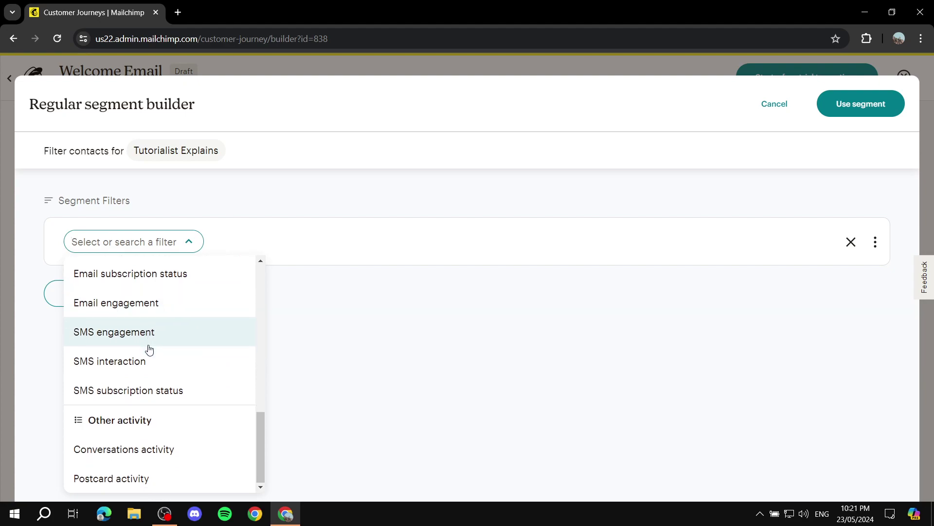
click(397, 320)
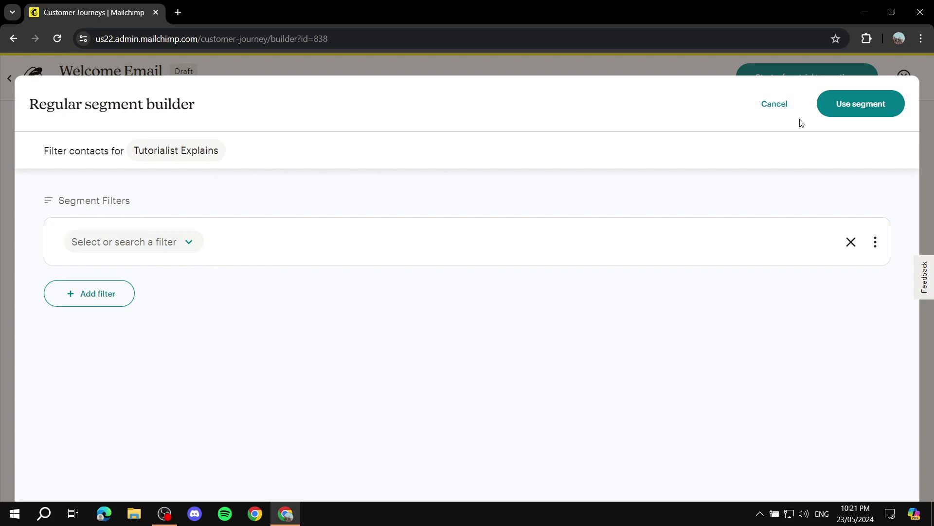
click(773, 104)
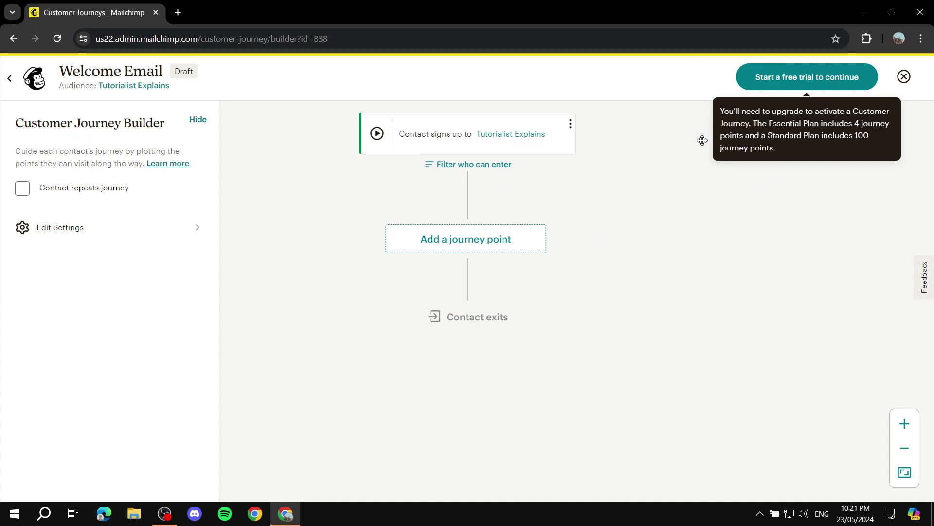
Add a "Send email" action as a journey point after the signup starting point and close its settings.
click(471, 246)
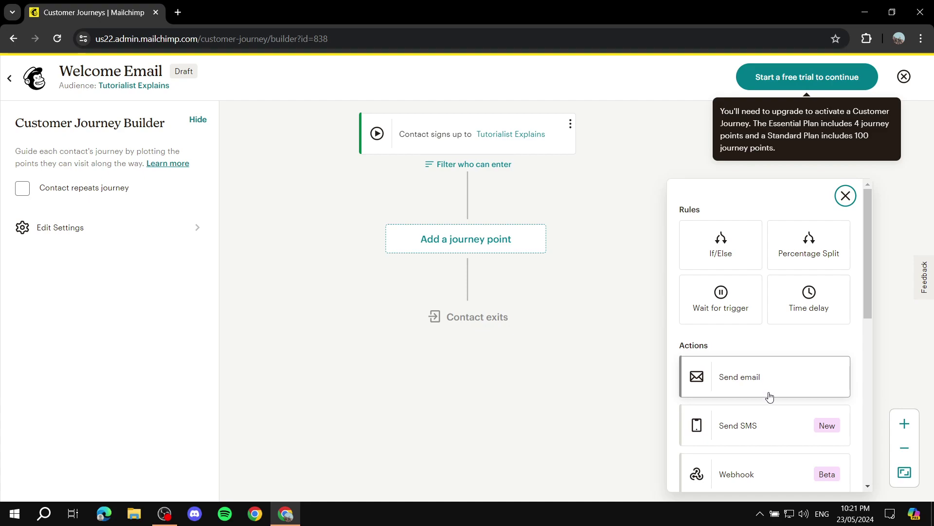
scroll(766, 391, down, 1)
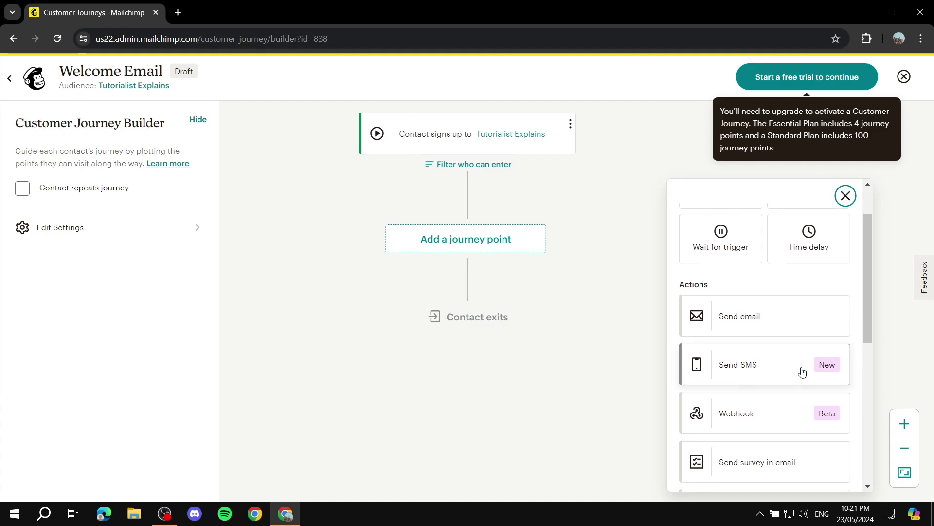
scroll(793, 388, down, 3)
scroll(822, 288, down, 2)
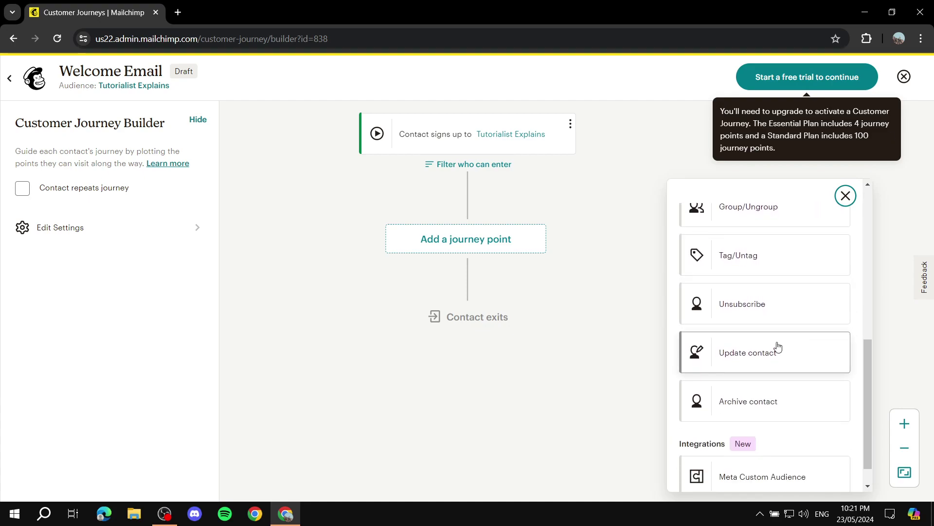
scroll(798, 297, down, 1)
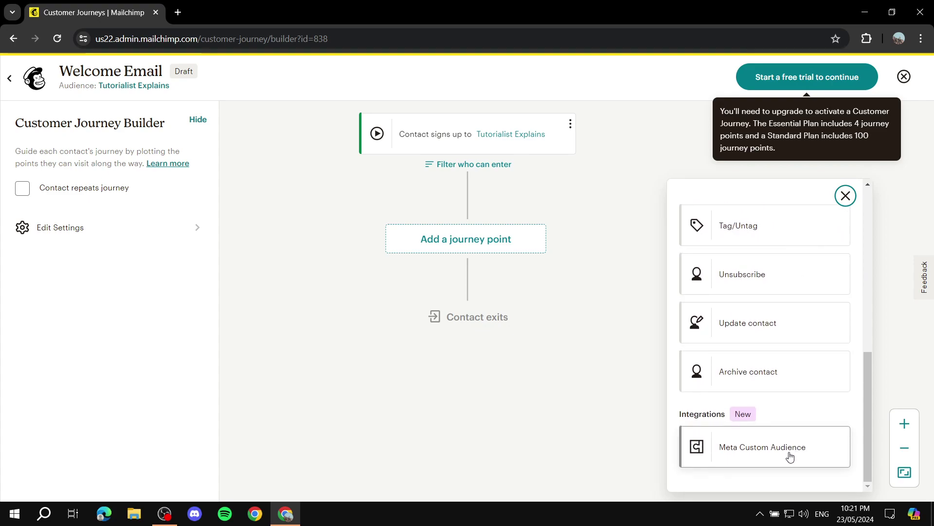
scroll(779, 394, up, 2)
scroll(779, 394, up, 2)
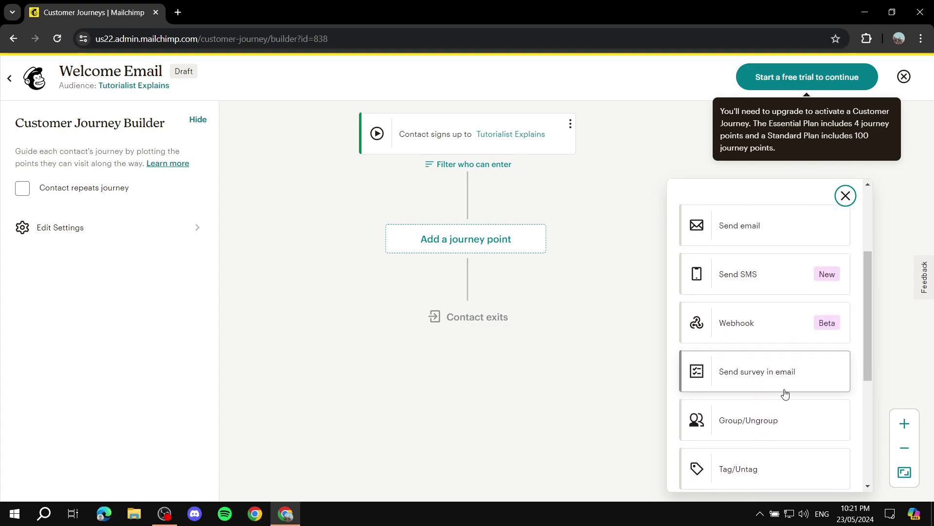
scroll(793, 407, up, 2)
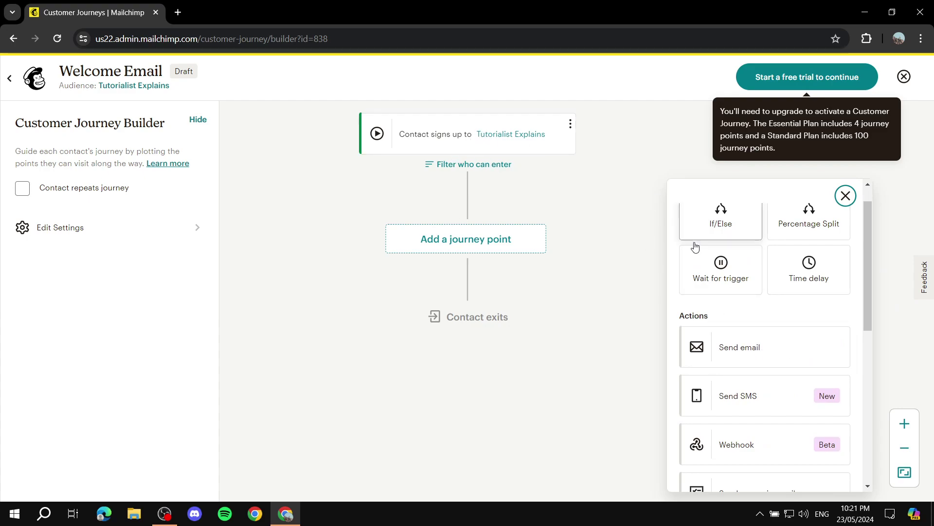
click(770, 350)
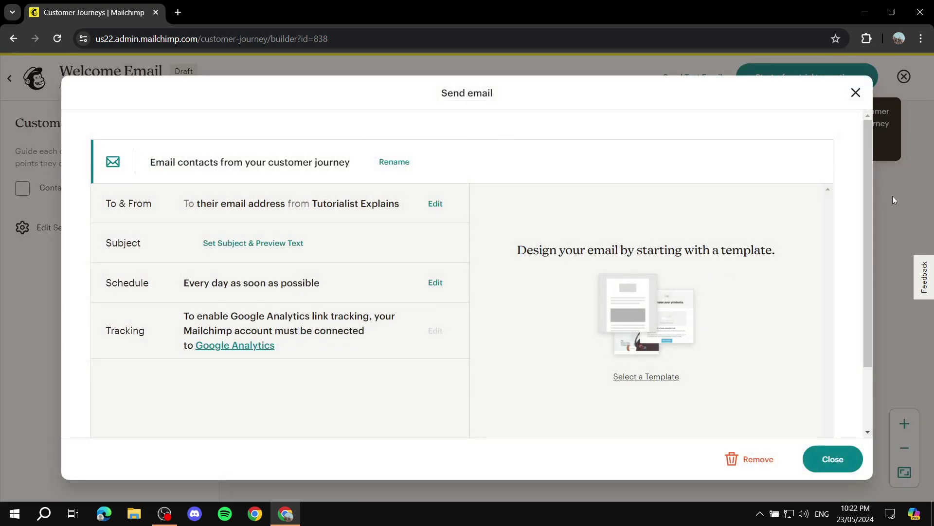
click(856, 92)
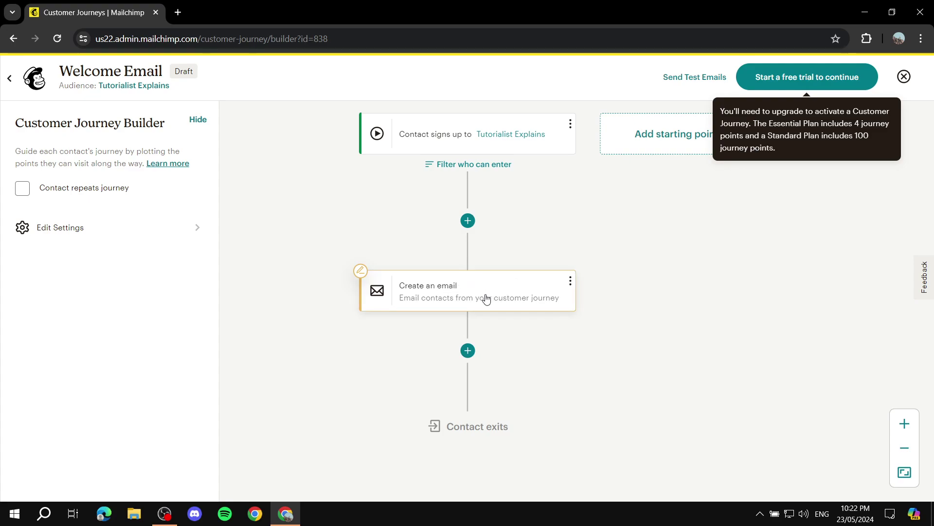
Edit the To & From settings of the journey email and address it to "Their First Name and Last Name".
click(419, 289)
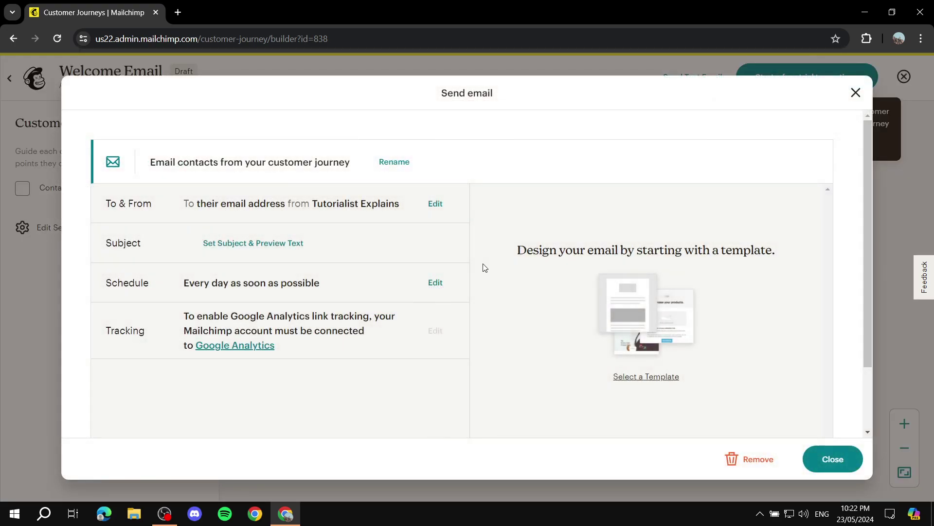
drag(108, 205, 153, 206)
click(160, 210)
click(436, 203)
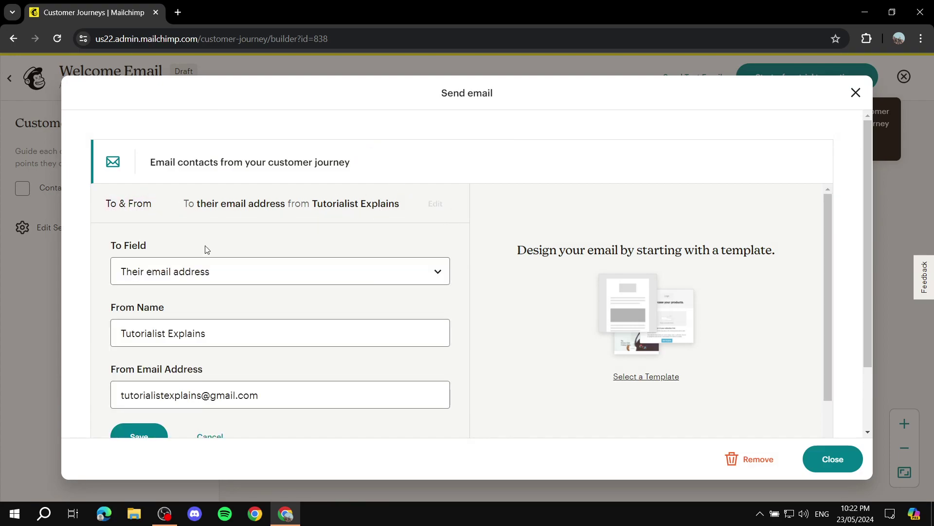
scroll(242, 235, down, 3)
scroll(221, 256, up, 3)
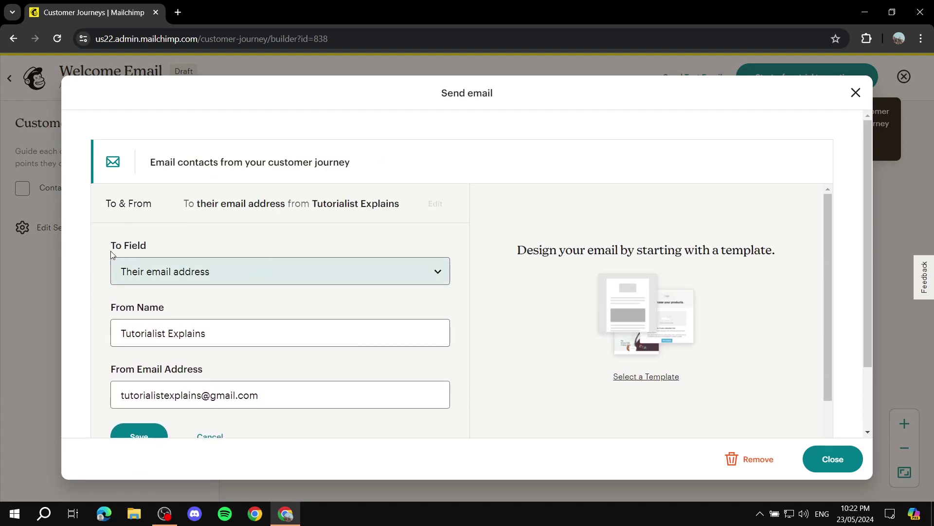
click(230, 270)
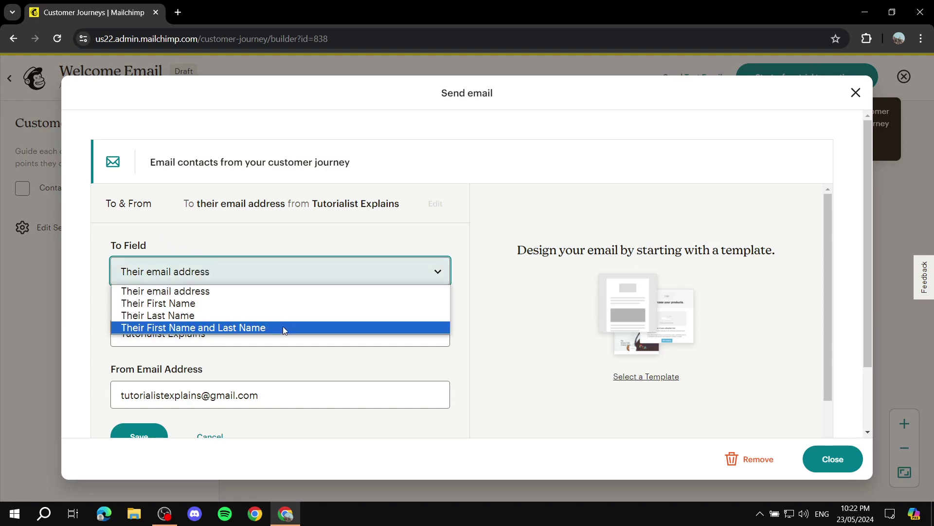
click(254, 327)
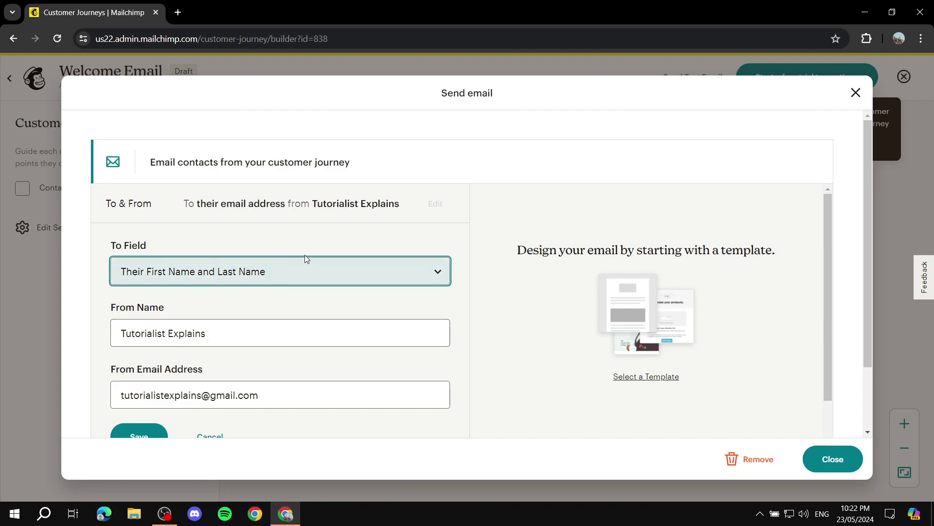
Review the From name and From email address, and save the To & From settings.
scroll(359, 270, down, 2)
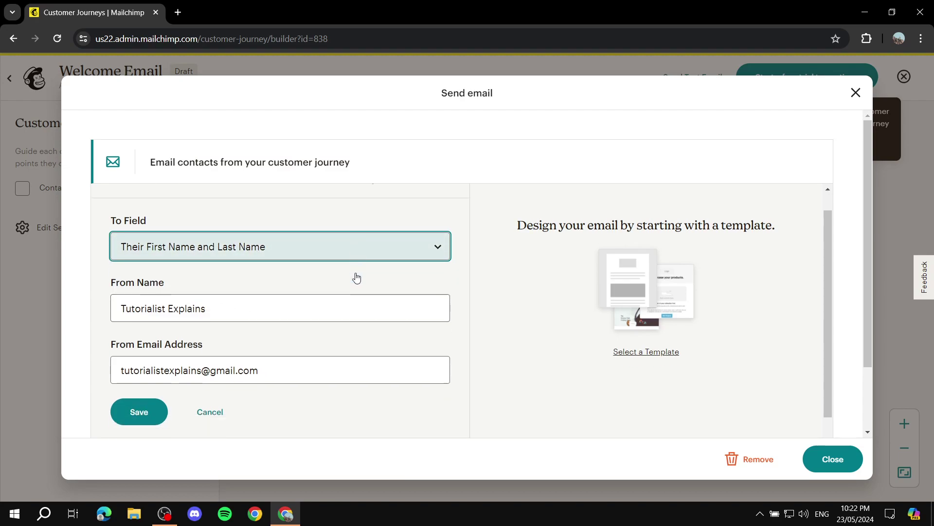
scroll(153, 250, up, 1)
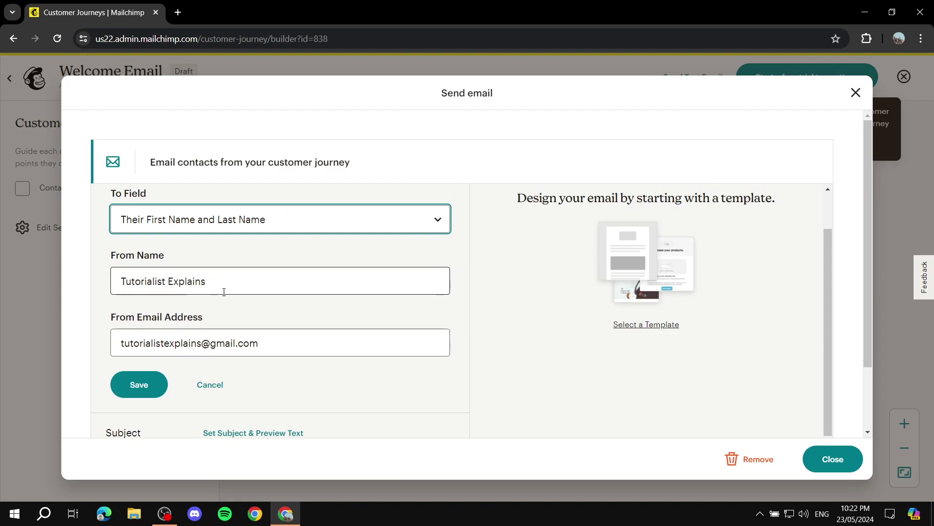
drag(236, 282, 120, 279)
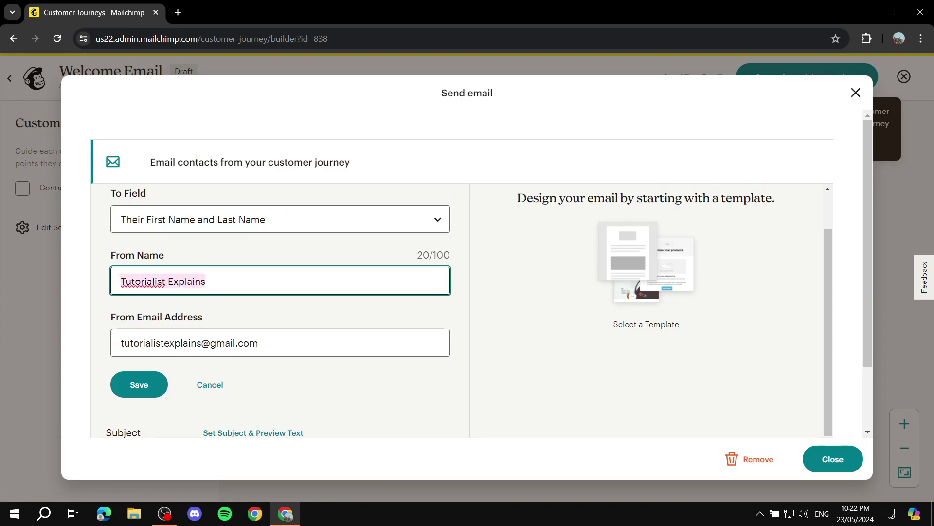
click(96, 294)
scroll(95, 294, down, 1)
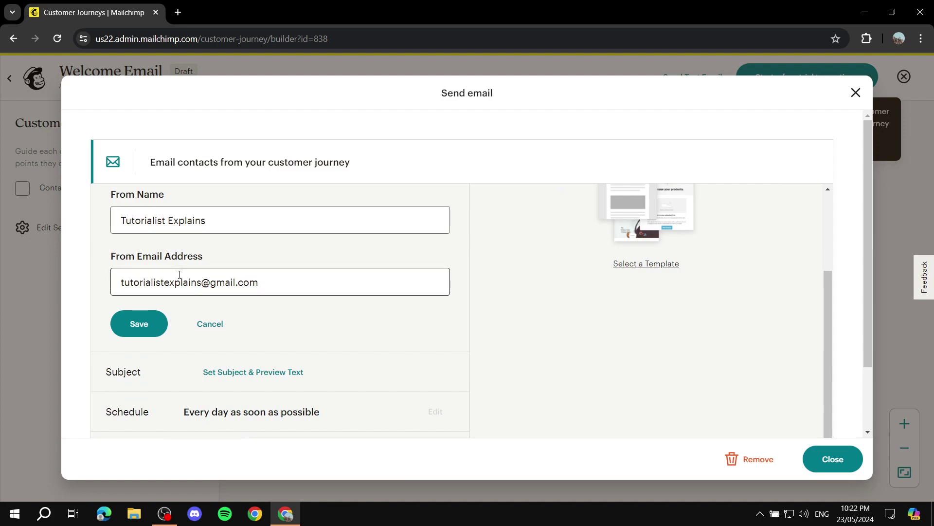
drag(275, 281, 102, 287)
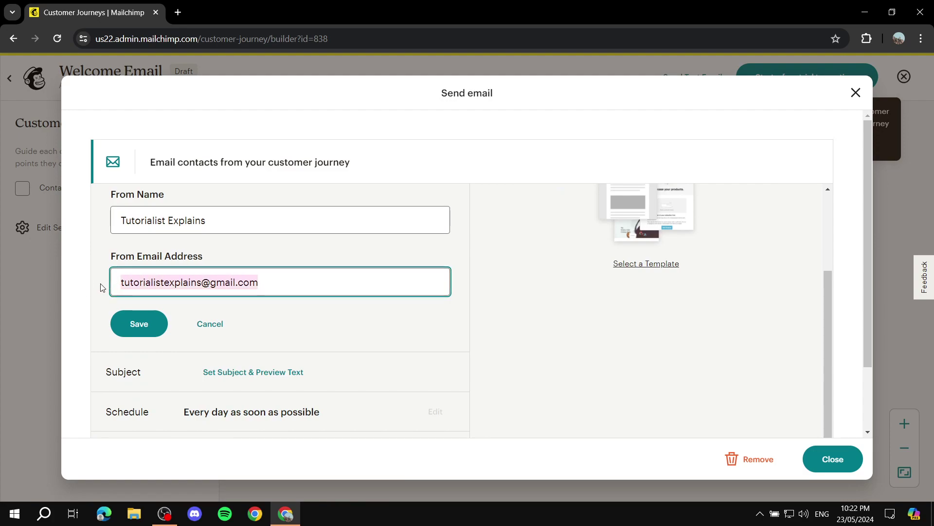
click(101, 288)
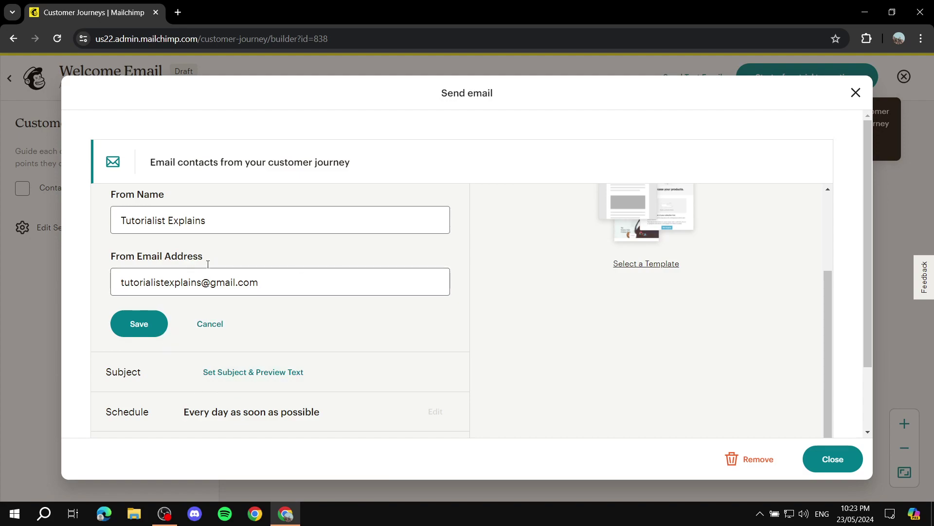
click(155, 325)
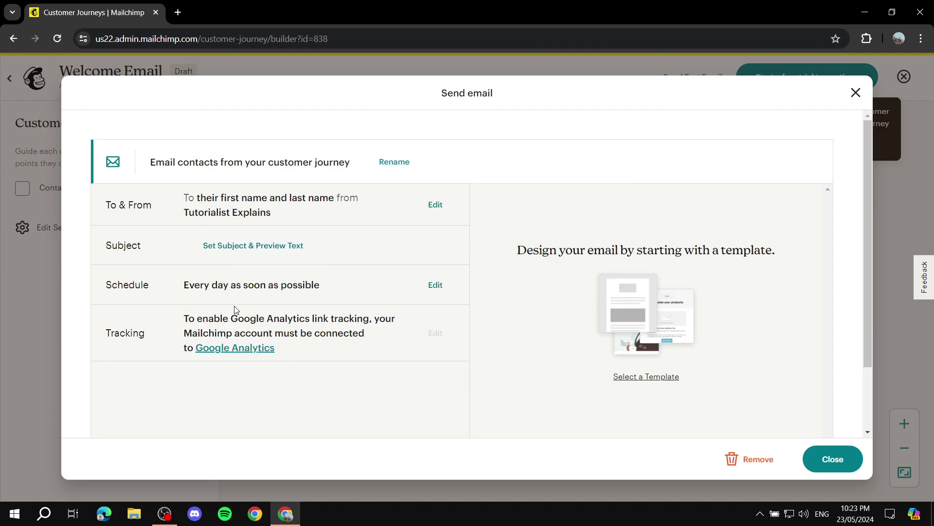
Enter "Welcome to Whatever" as the subject of the journey email.
click(252, 245)
click(267, 311)
text(W)
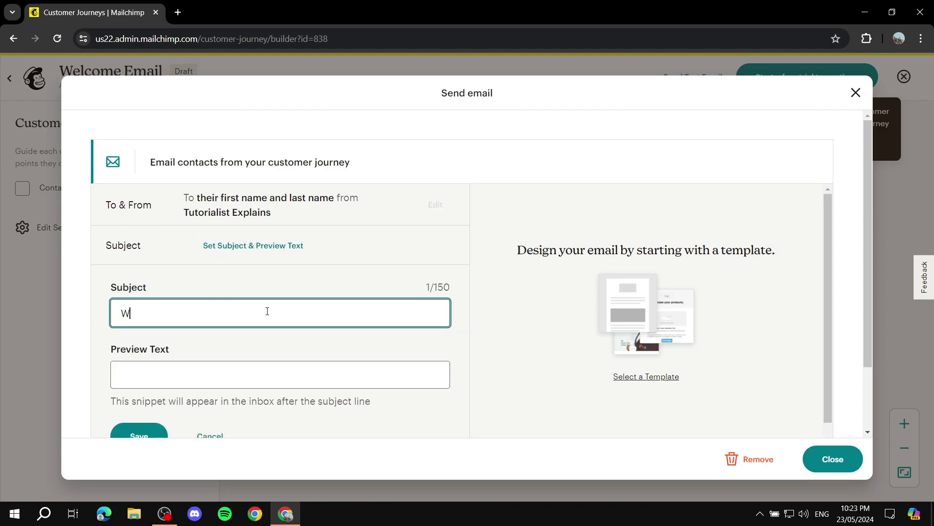
text(elcome )
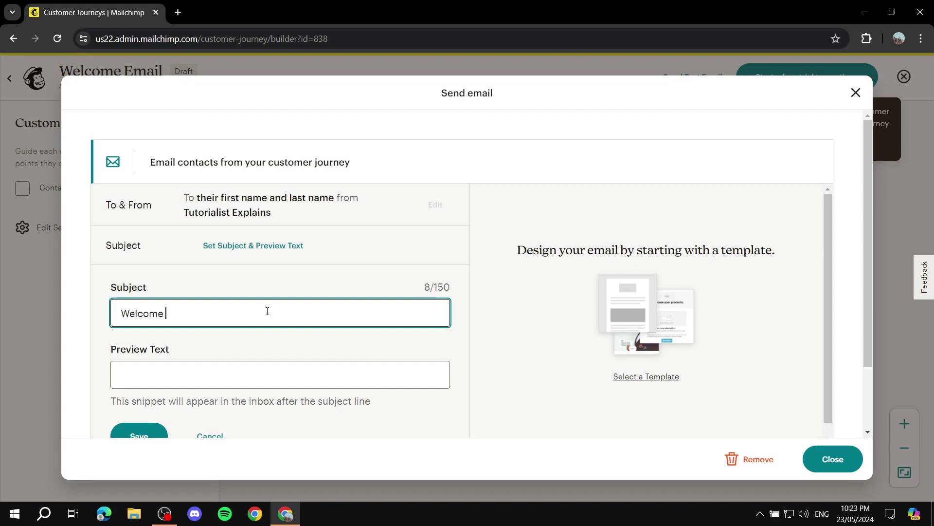
text(to Whatever)
click(357, 348)
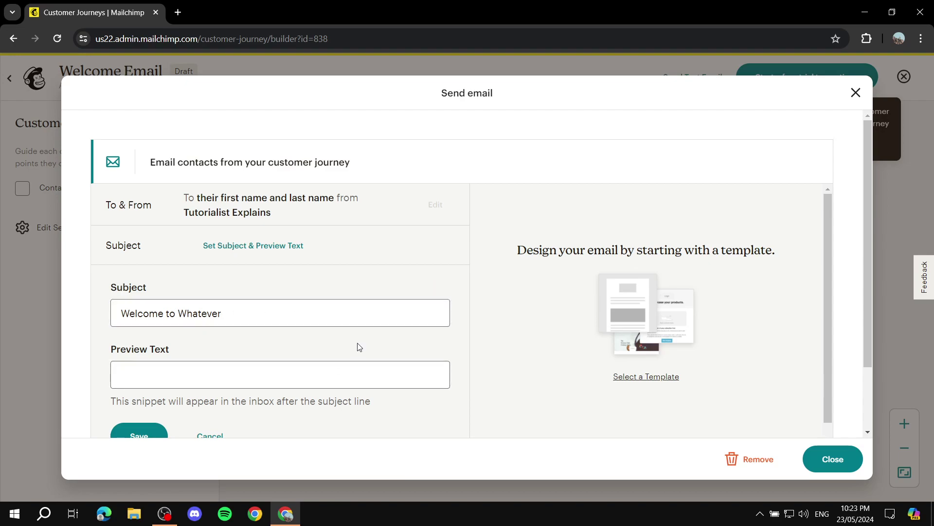
Enter "Welcome" as the email's preview text and save the subject settings.
scroll(368, 339, down, 2)
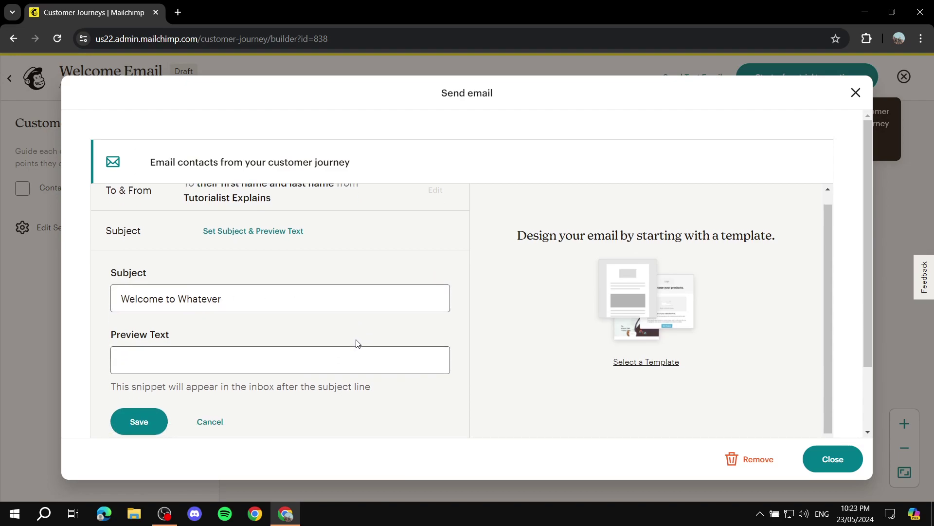
click(196, 321)
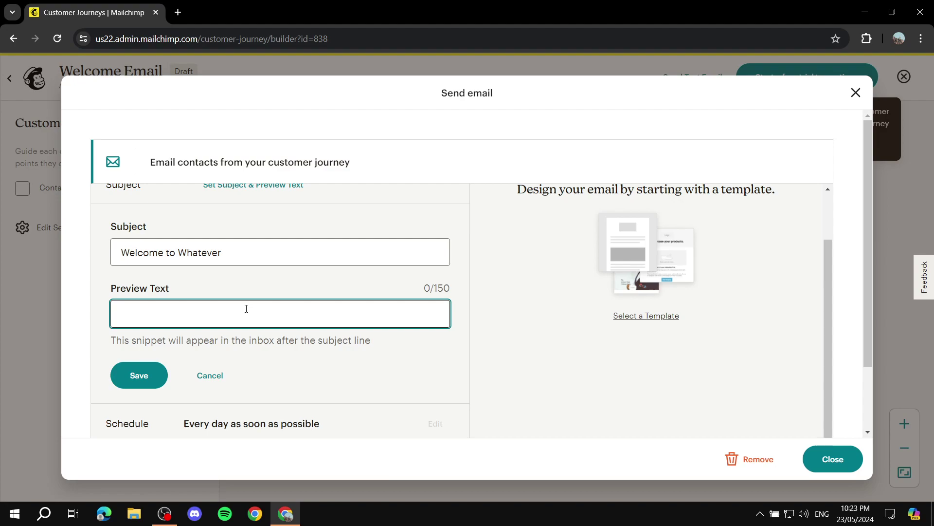
text(Welcome)
click(148, 376)
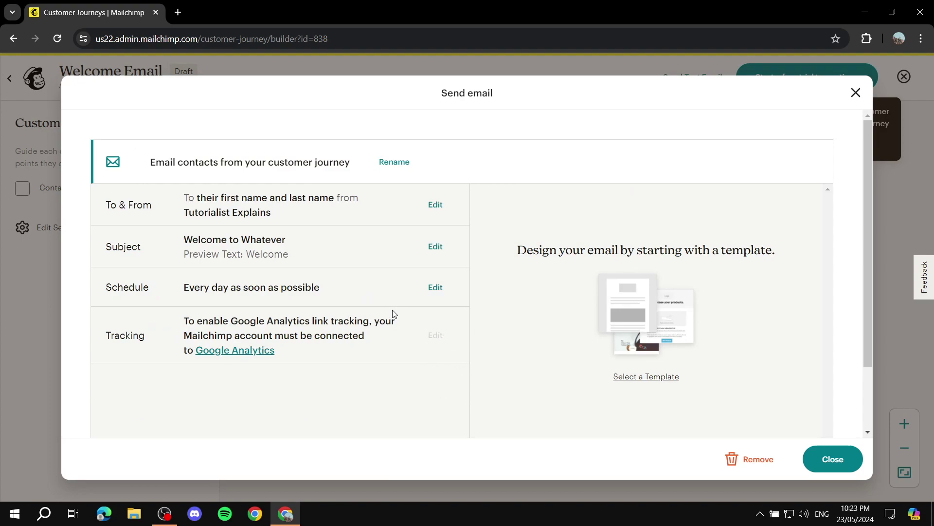
Review the day and time options of the email's schedule and save it as every day, as soon as possible.
drag(184, 288, 409, 296)
click(433, 289)
scroll(344, 304, down, 2)
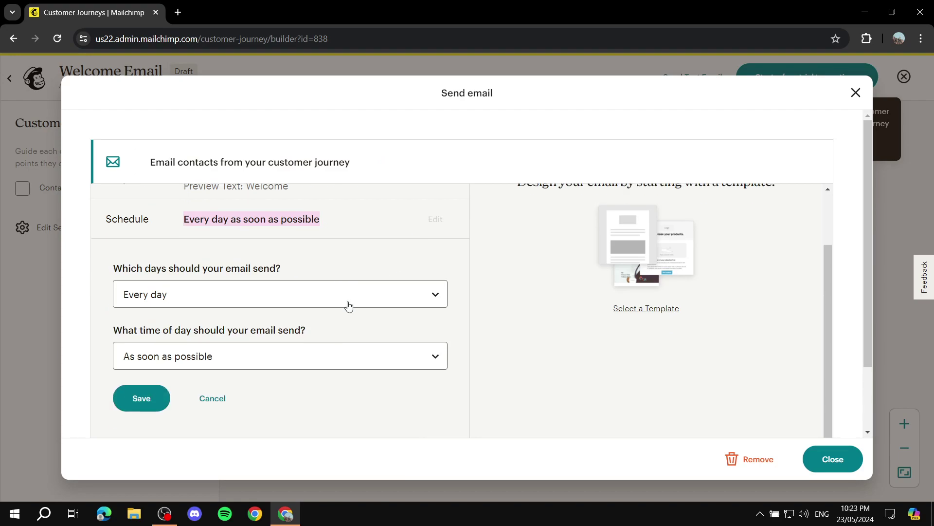
click(400, 294)
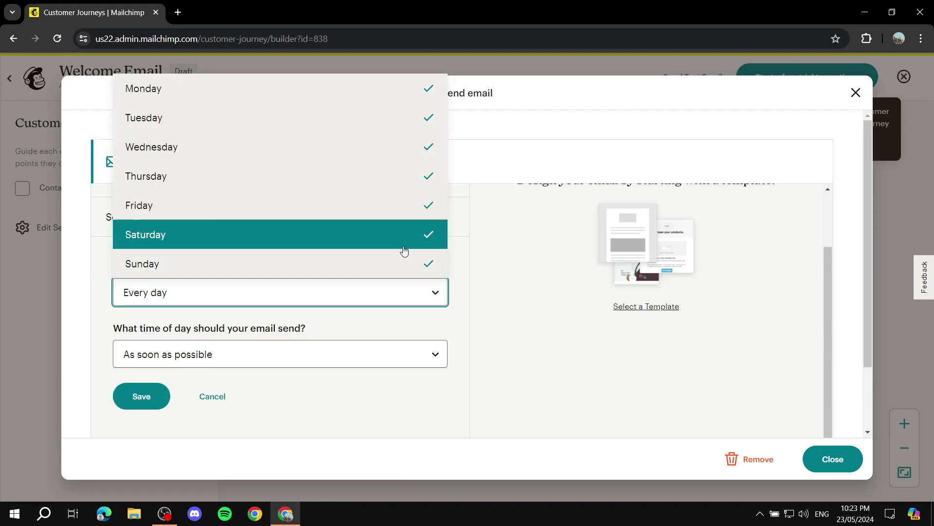
click(358, 296)
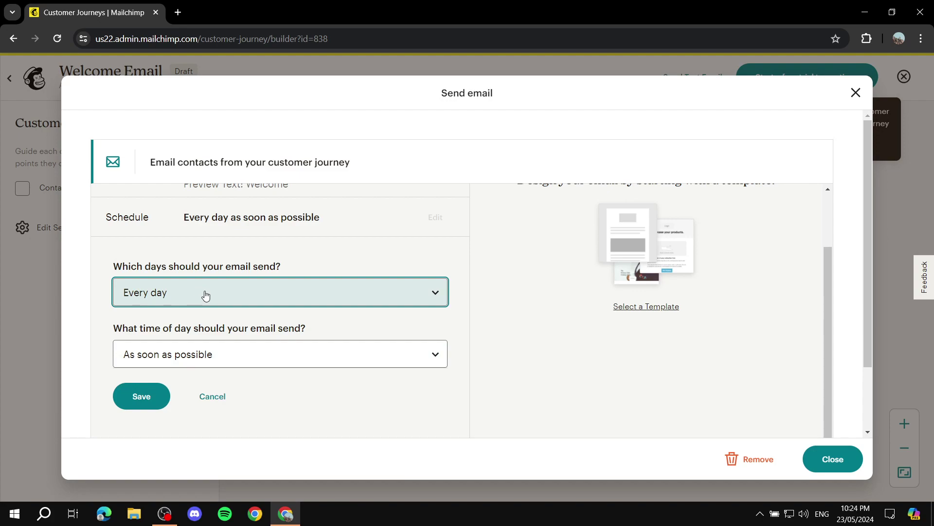
click(242, 357)
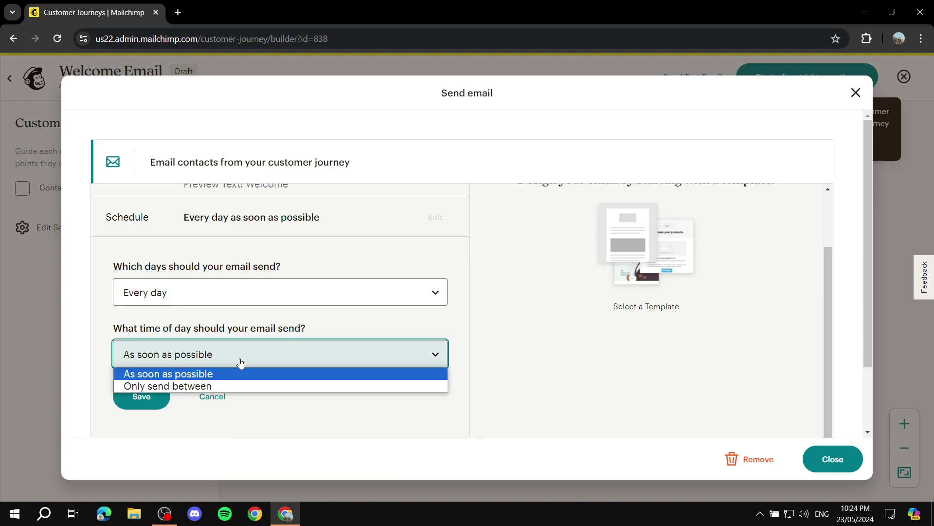
click(226, 386)
scroll(209, 292, down, 2)
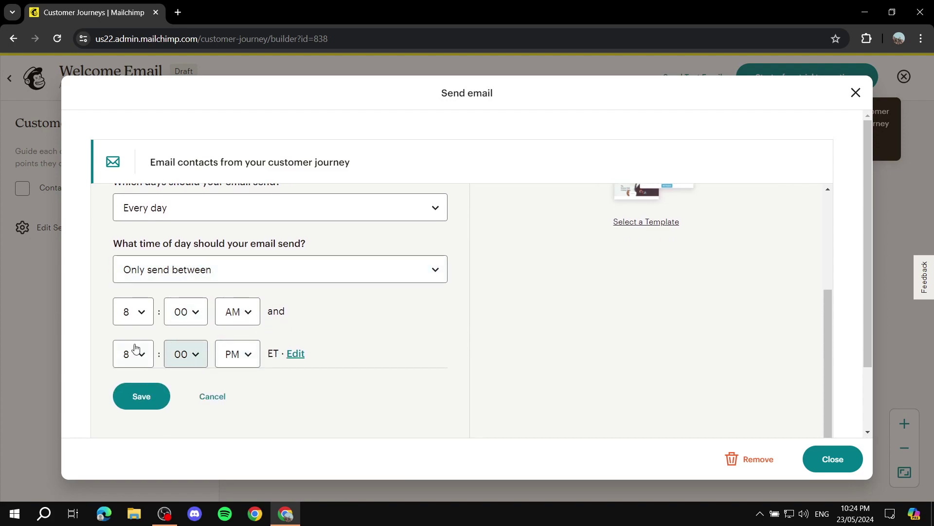
click(370, 278)
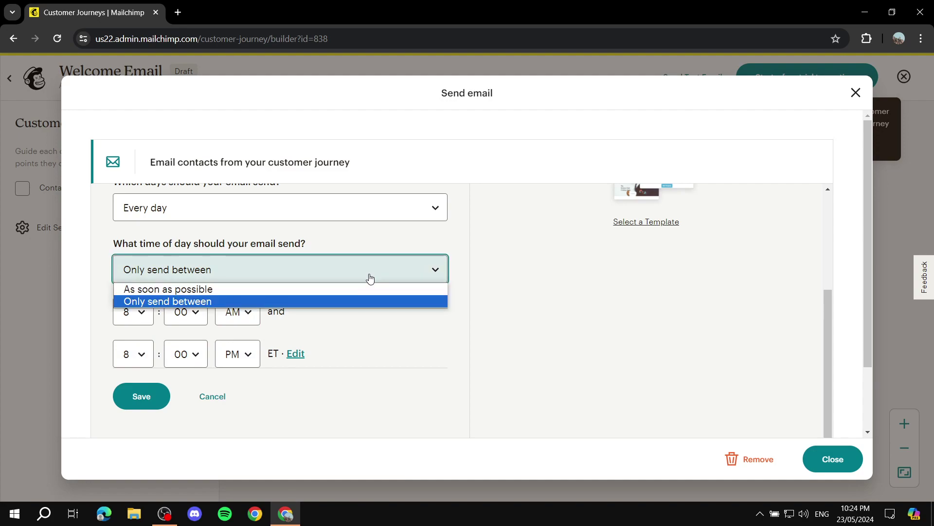
click(322, 287)
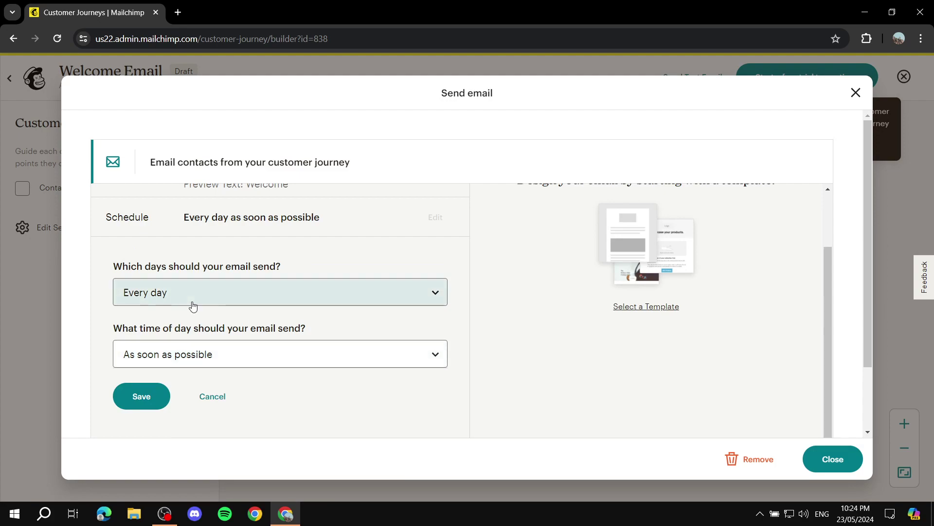
click(139, 395)
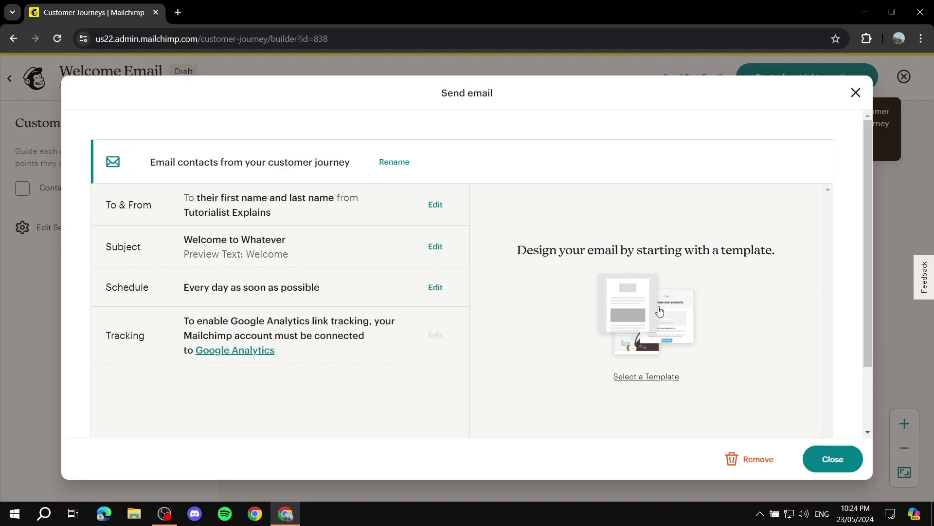
Browse the Mailchimp templates, apply the "Minimal" one to the journey email, and dismiss the tip about adding content.
click(651, 378)
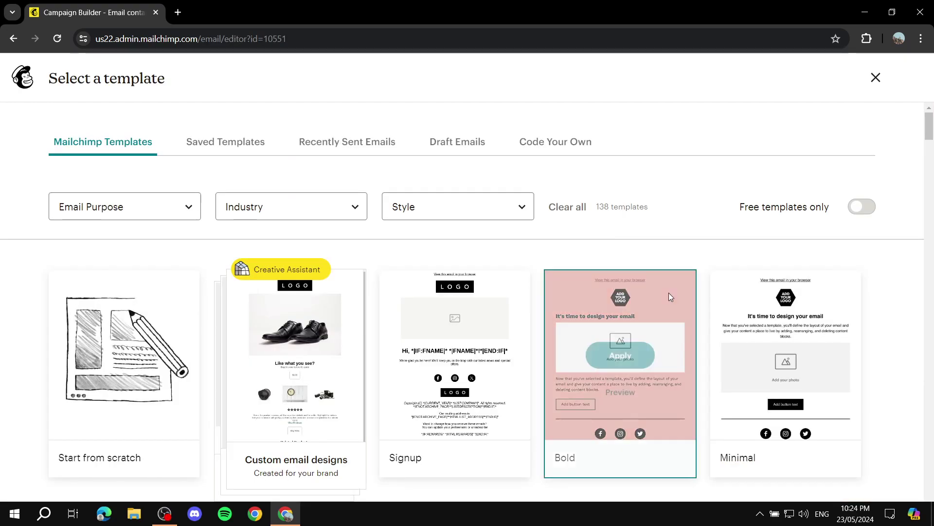
scroll(448, 263, down, 2)
scroll(779, 301, up, 3)
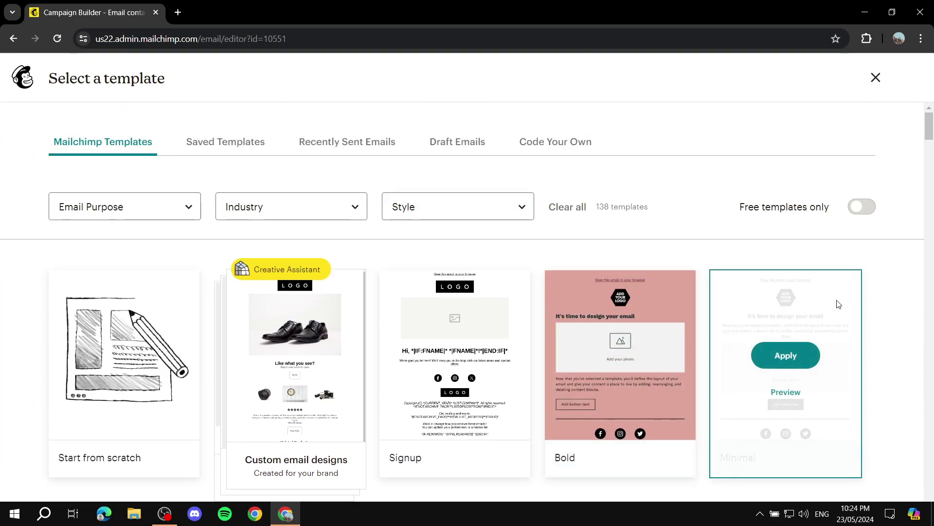
scroll(892, 265, down, 1)
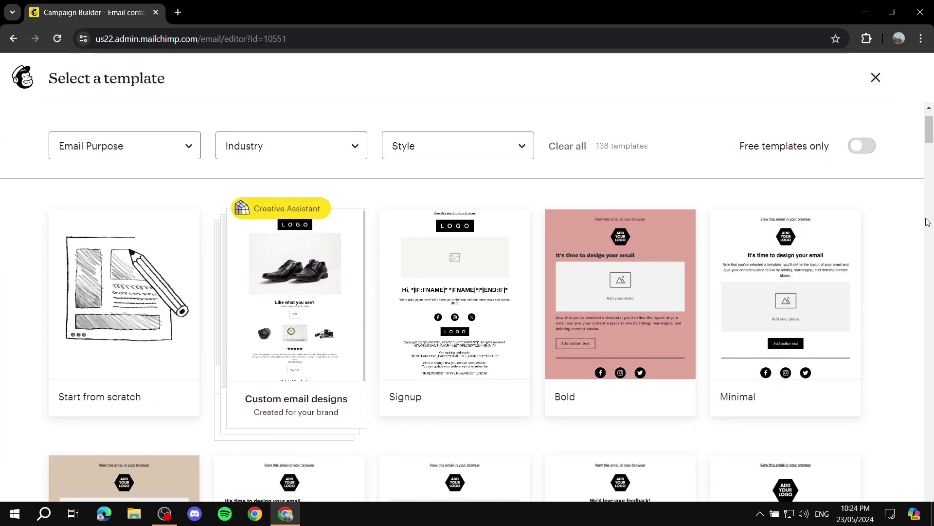
scroll(927, 222, down, 2)
scroll(918, 258, up, 2)
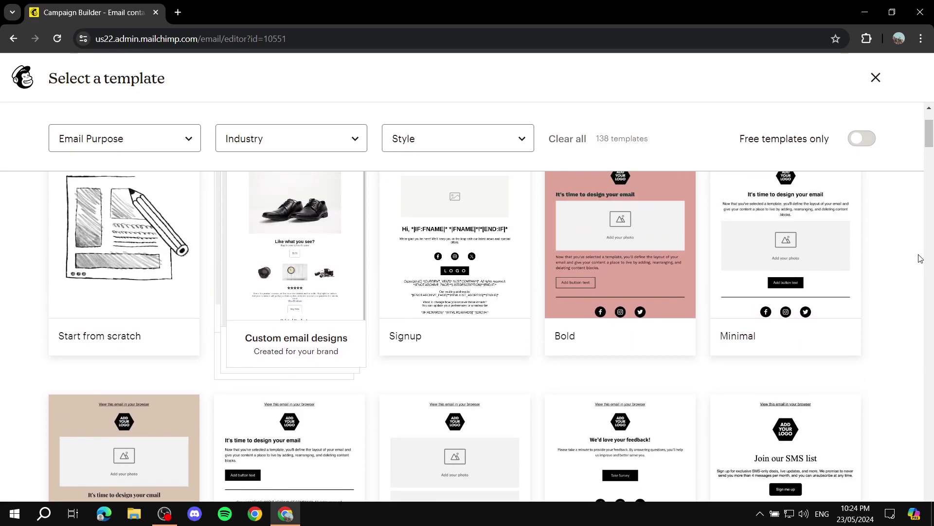
scroll(900, 266, down, 6)
scroll(898, 266, up, 5)
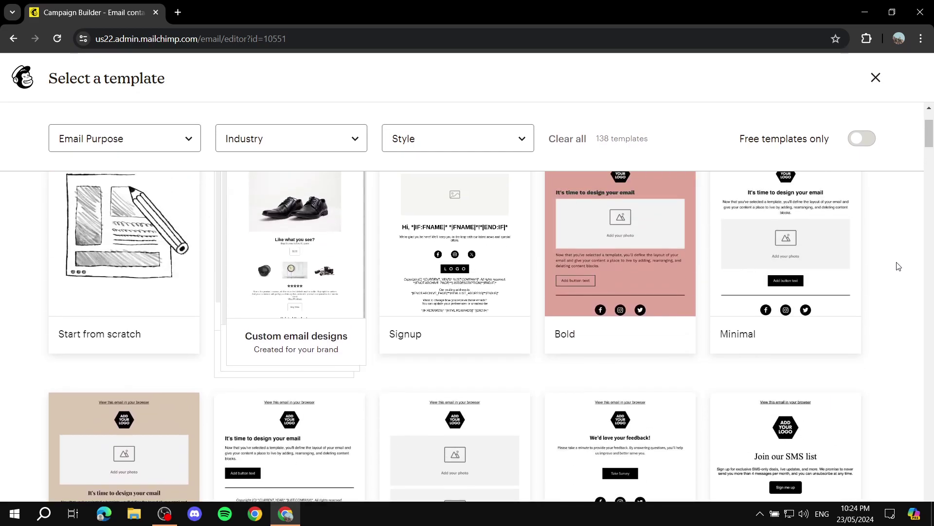
mouse_move(813, 272)
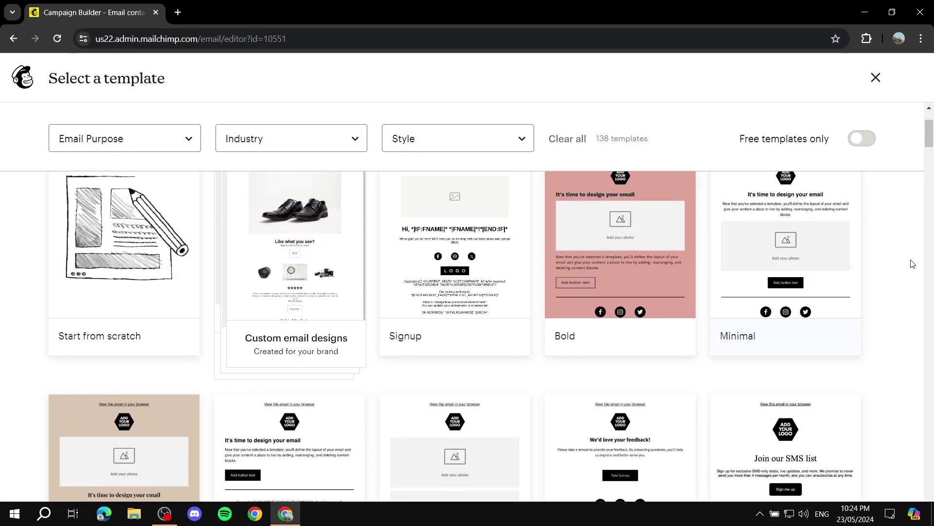
scroll(900, 262, up, 2)
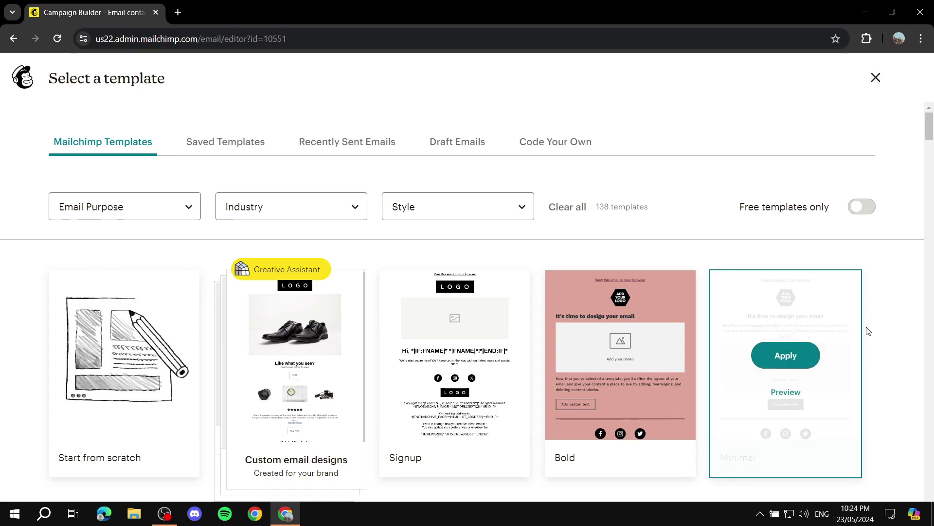
click(792, 356)
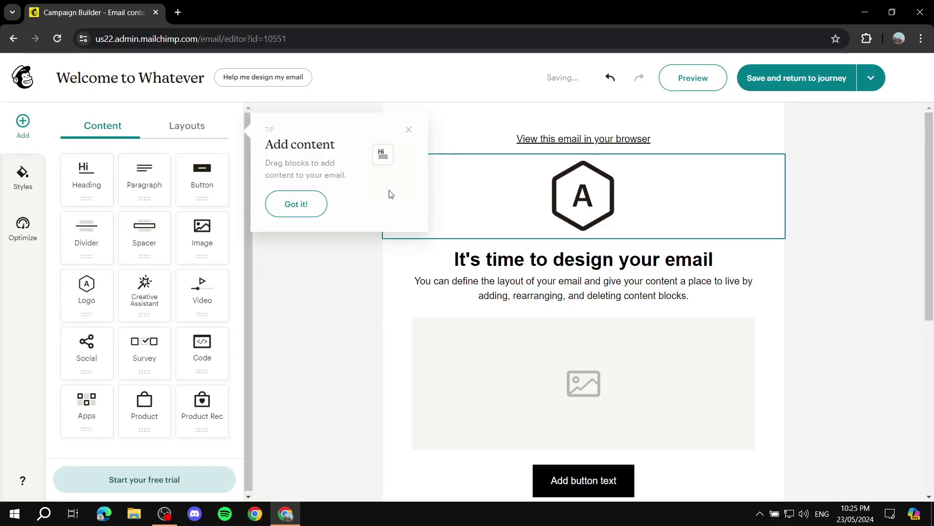
click(298, 209)
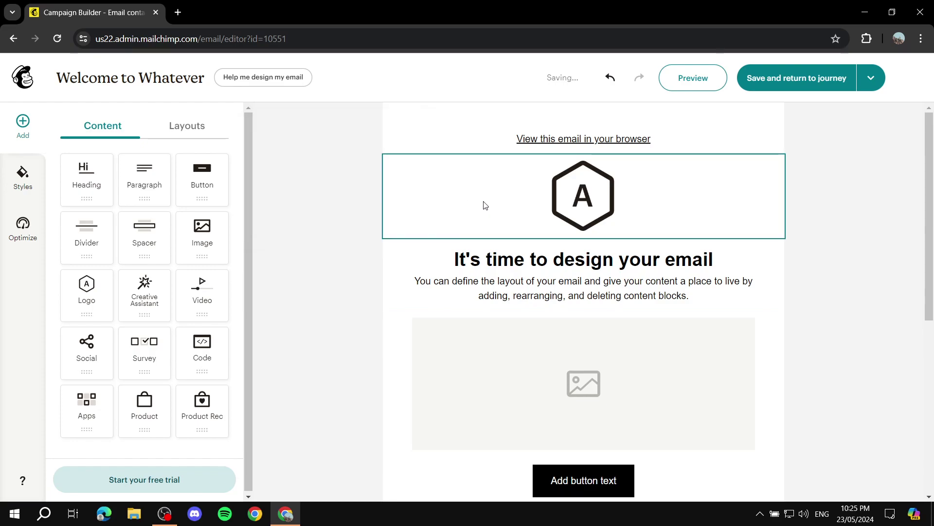
Open the settings of the logo block above the email's heading.
click(562, 196)
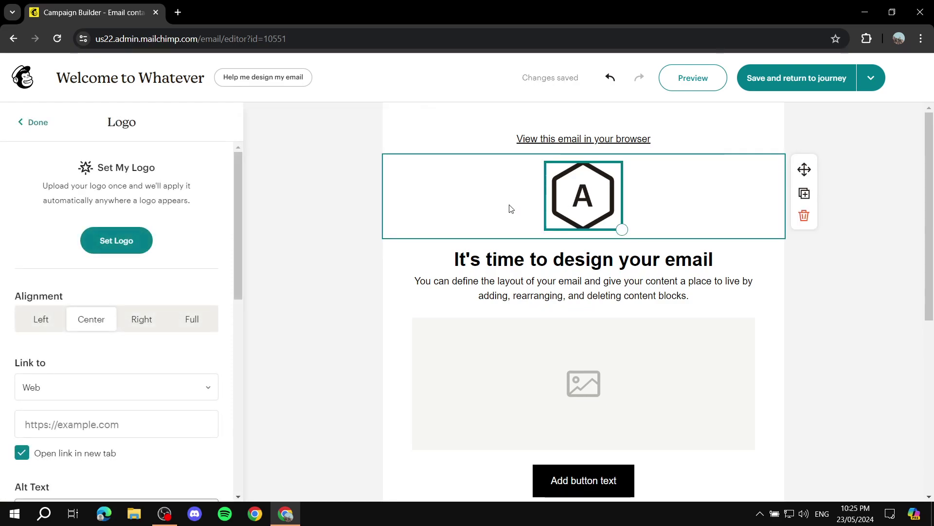
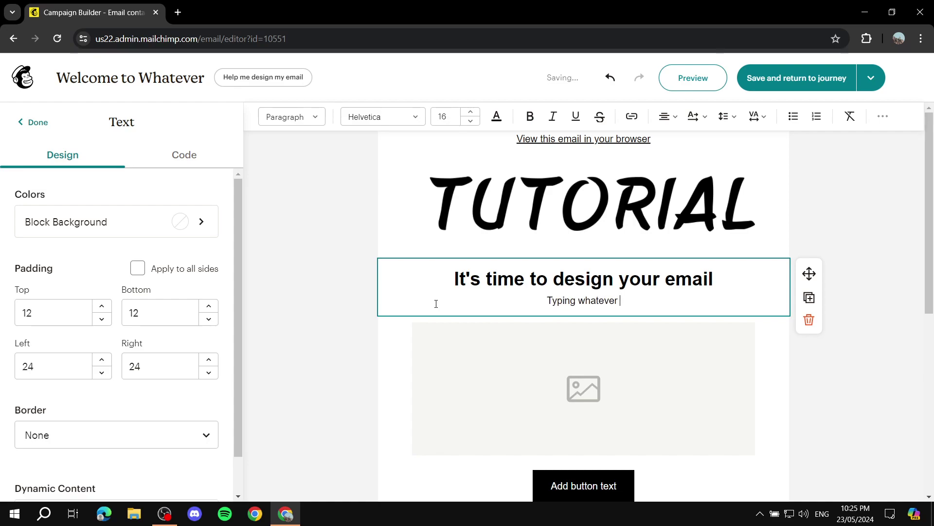
Complete the paragraph under the heading as "Typing whatever you want" and make it bold.
text(you want)
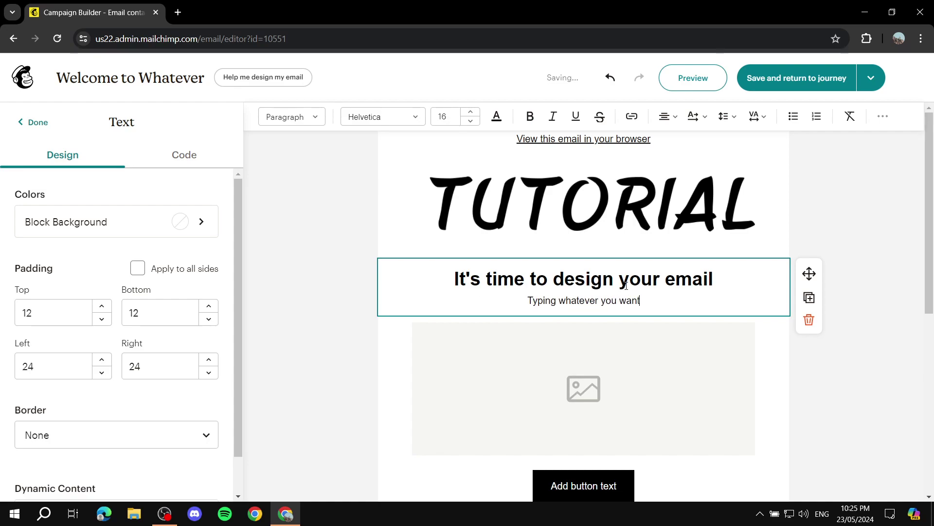
drag(655, 300, 512, 299)
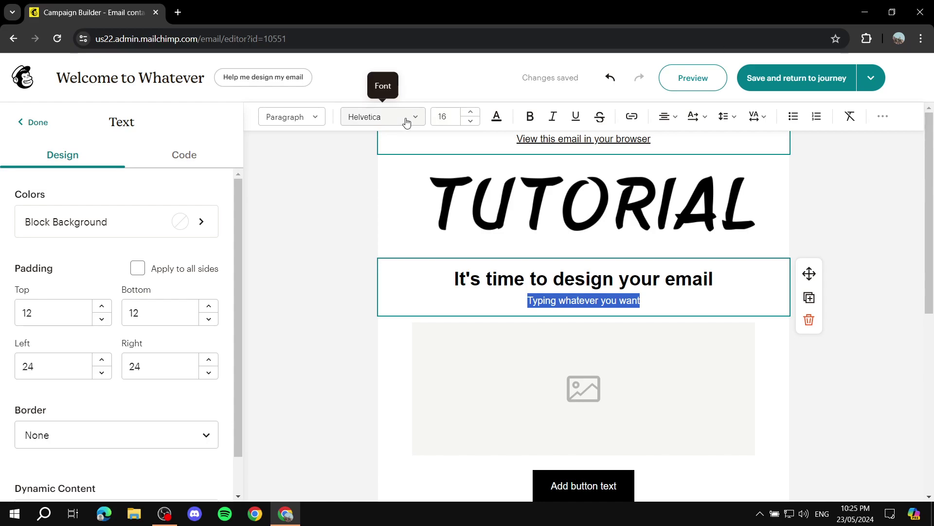
click(528, 117)
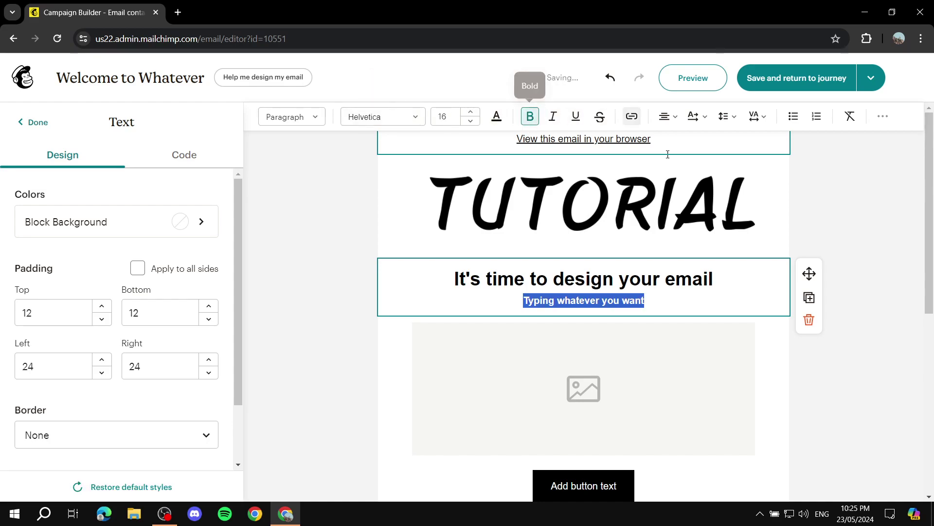
click(844, 349)
Upload Green.png from the Explainer Media folder into the empty image block below the text.
click(601, 379)
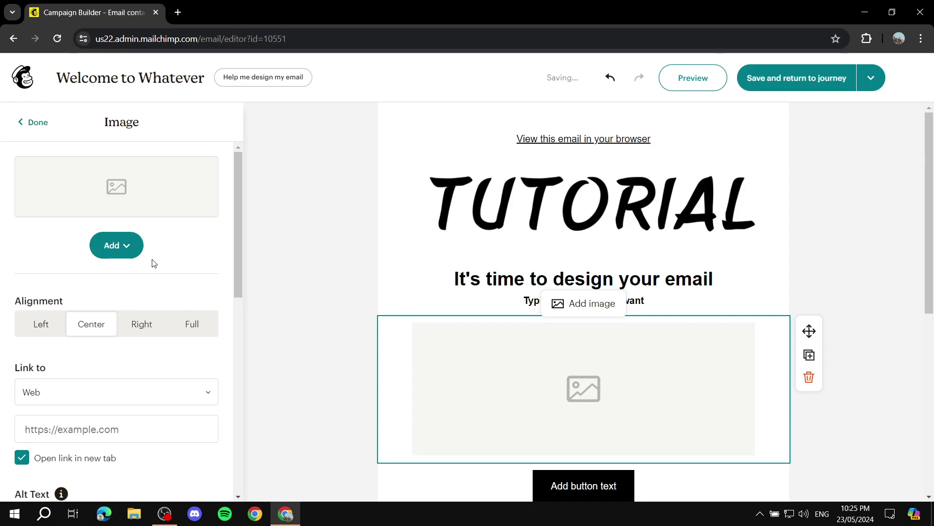
click(114, 247)
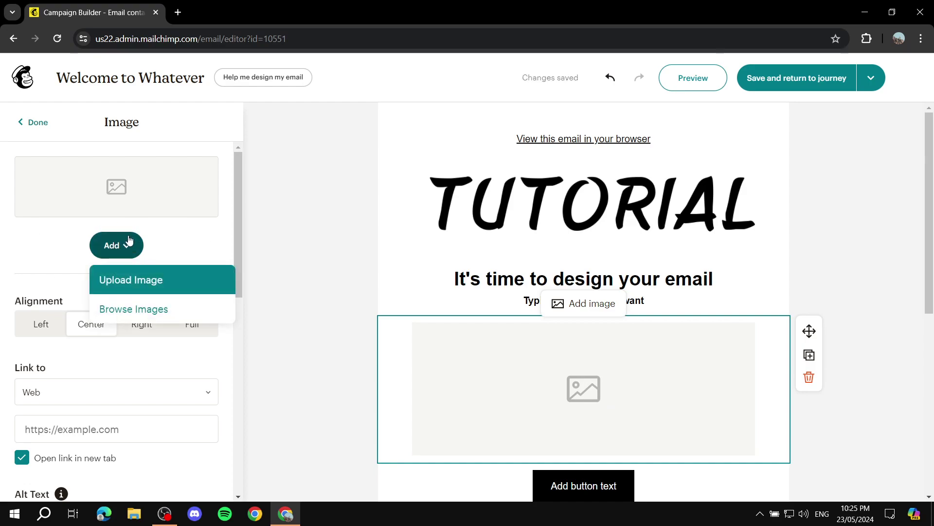
click(163, 281)
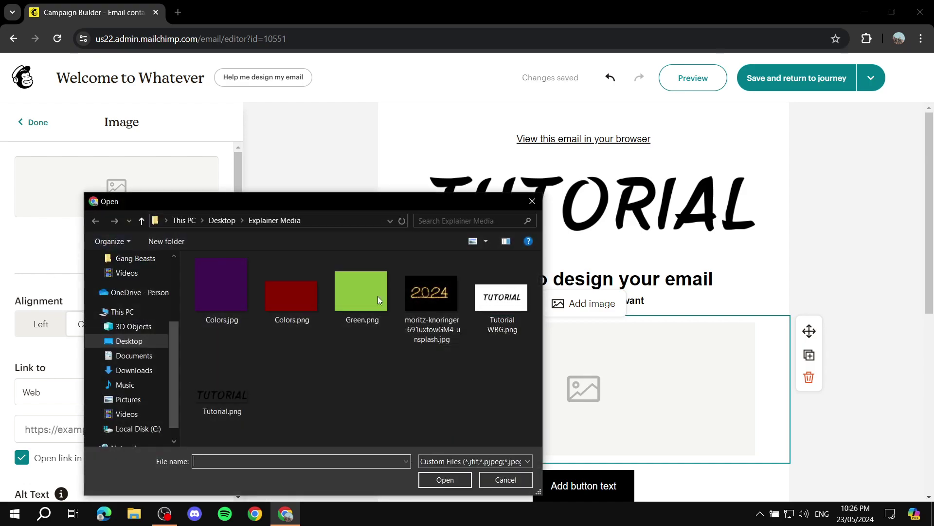
click(362, 284)
double_click(363, 289)
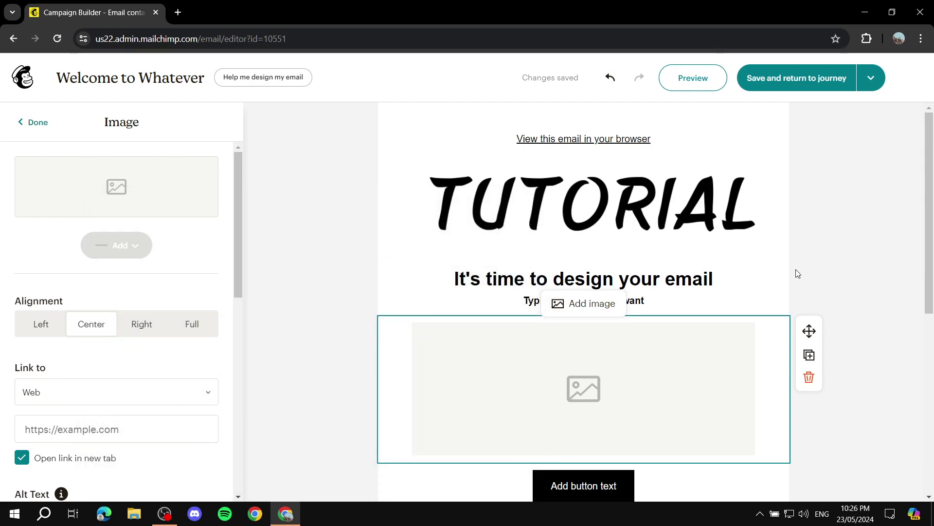
Look at the link option of the "Add button text" button and delete the button block.
scroll(658, 323, down, 4)
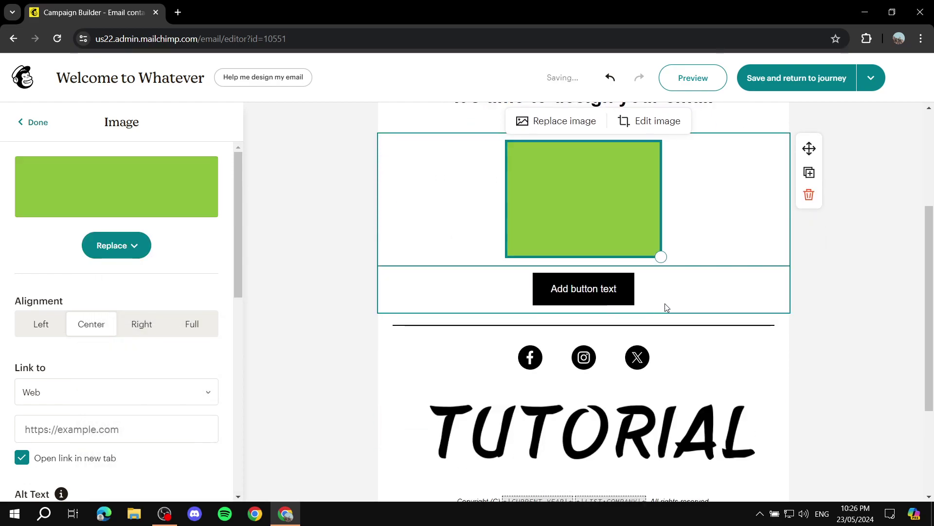
click(665, 303)
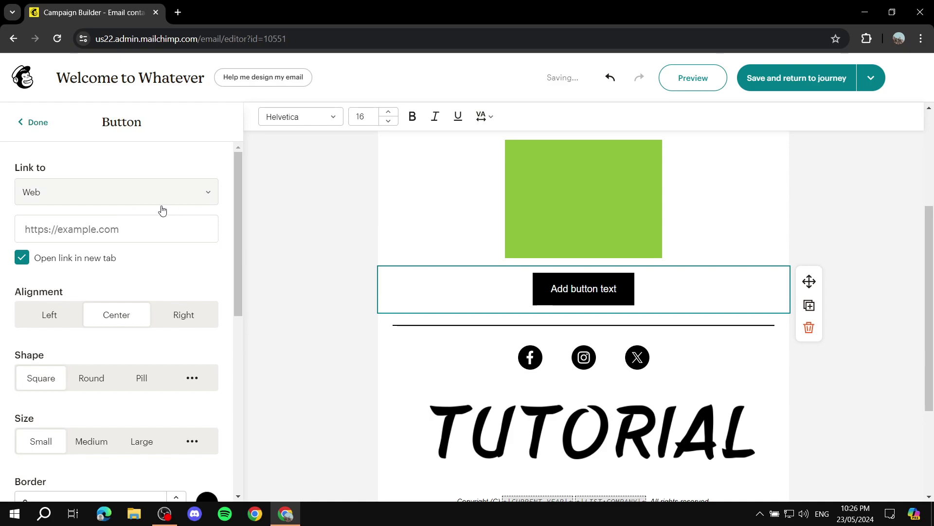
click(162, 236)
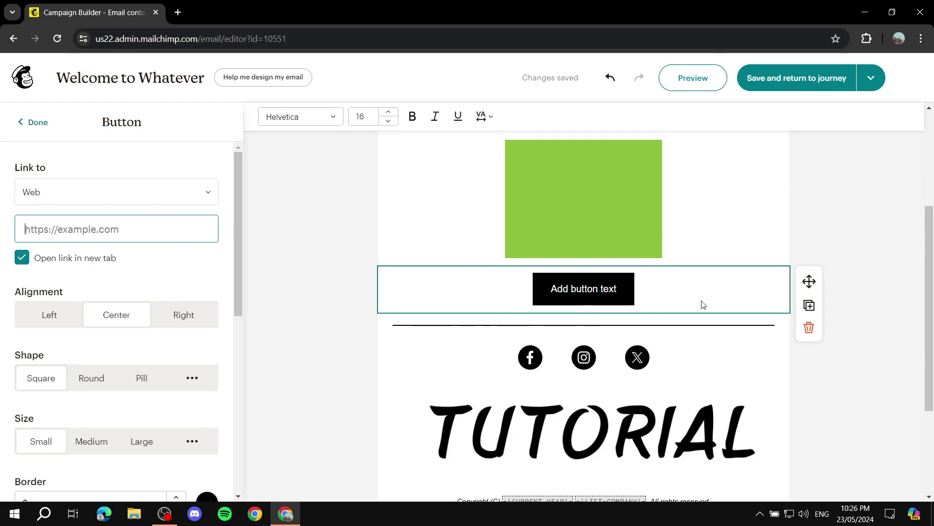
scroll(643, 321, down, 3)
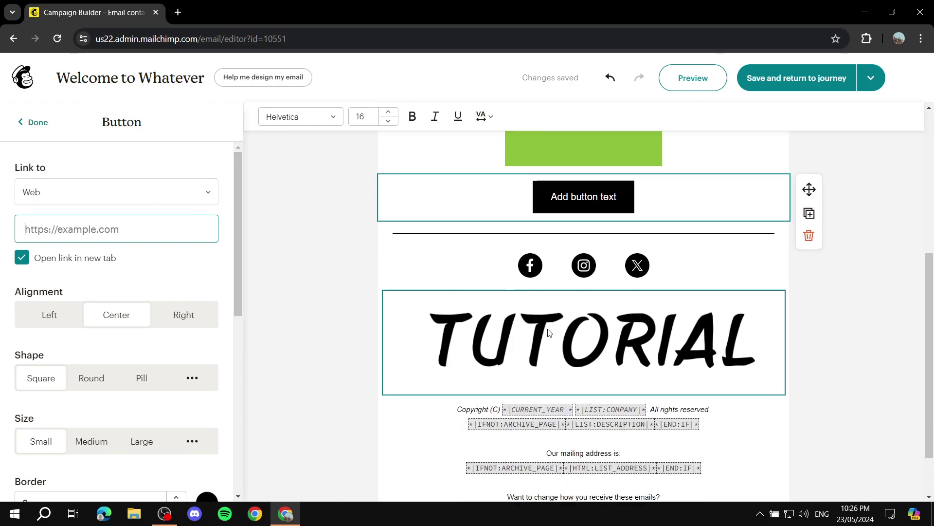
scroll(652, 261, up, 3)
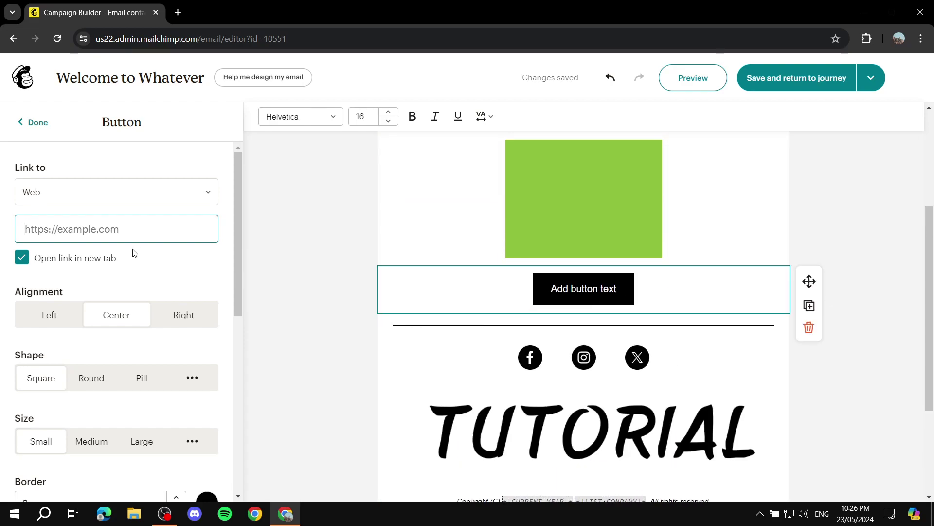
click(809, 327)
Replace the "It's time to design your email" heading with "Welcome to whatever".
scroll(671, 302, down, 2)
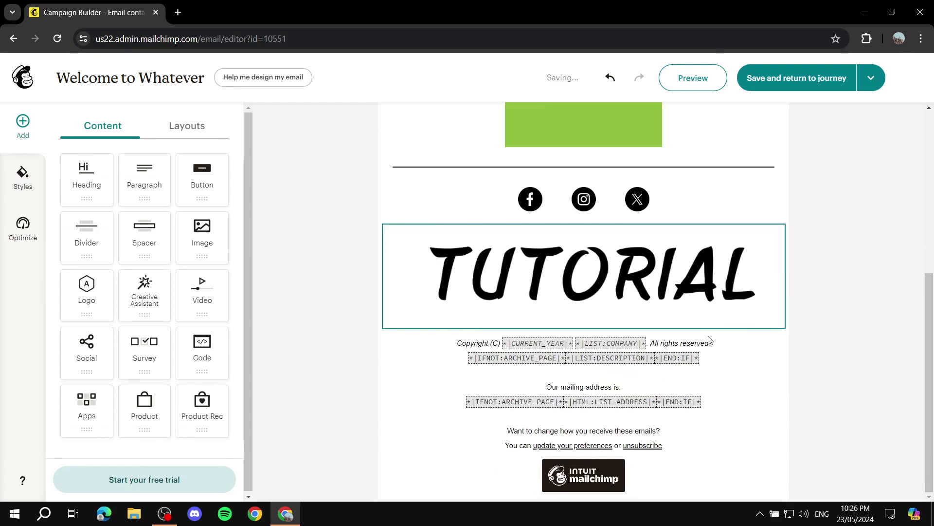
scroll(550, 407, up, 4)
scroll(550, 407, up, 2)
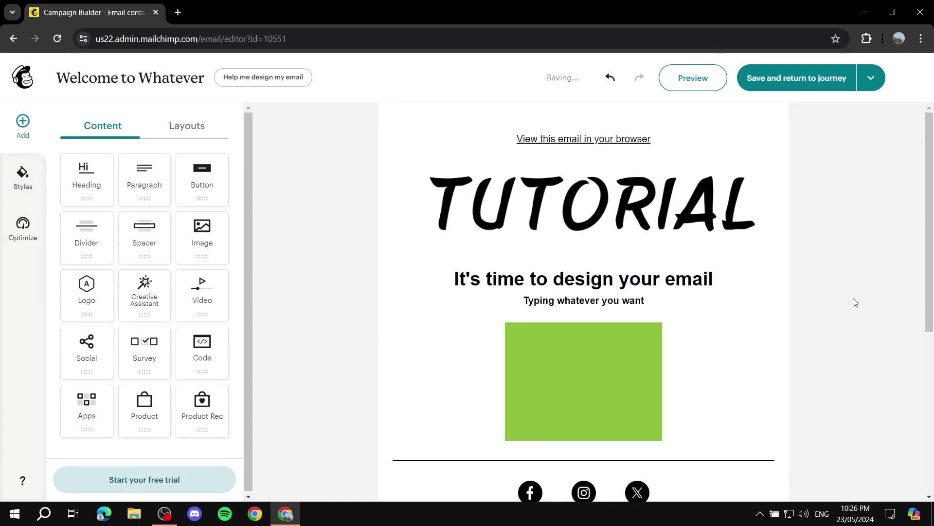
scroll(740, 252, down, 1)
scroll(740, 251, up, 1)
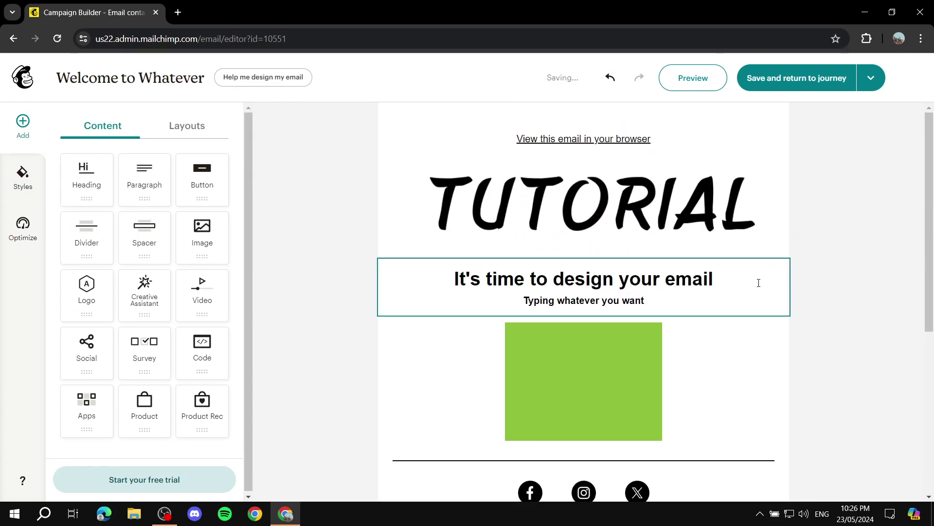
click(727, 279)
drag(727, 279, 445, 271)
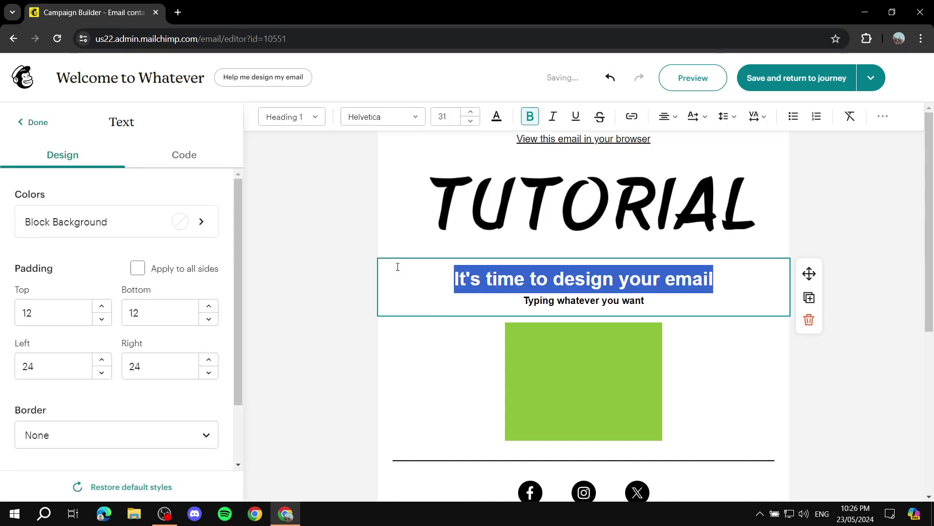
text(Welcome to )
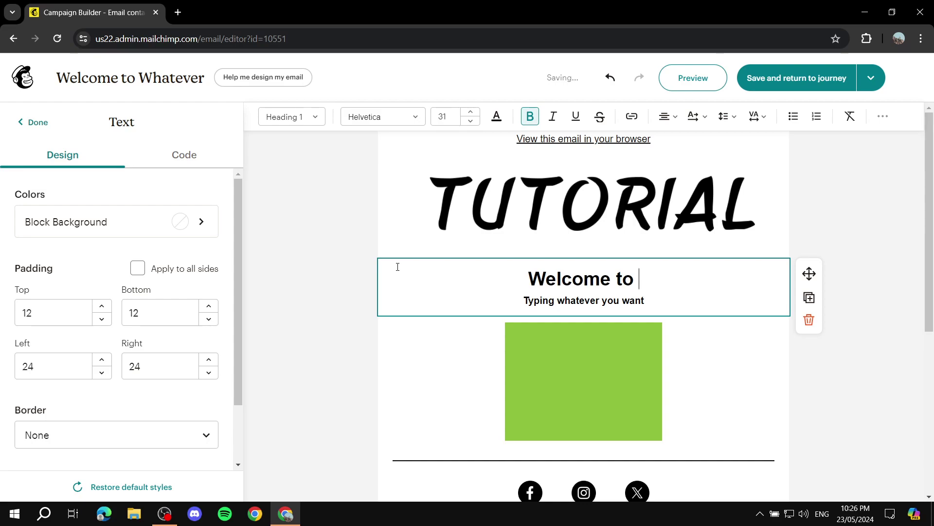
text(whatver)
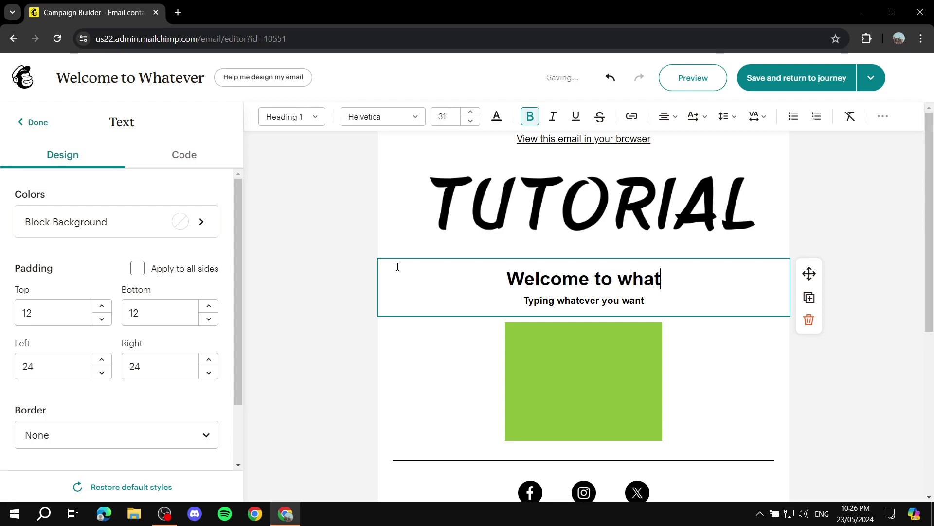
key(Left)
key(Left)
key(Left)
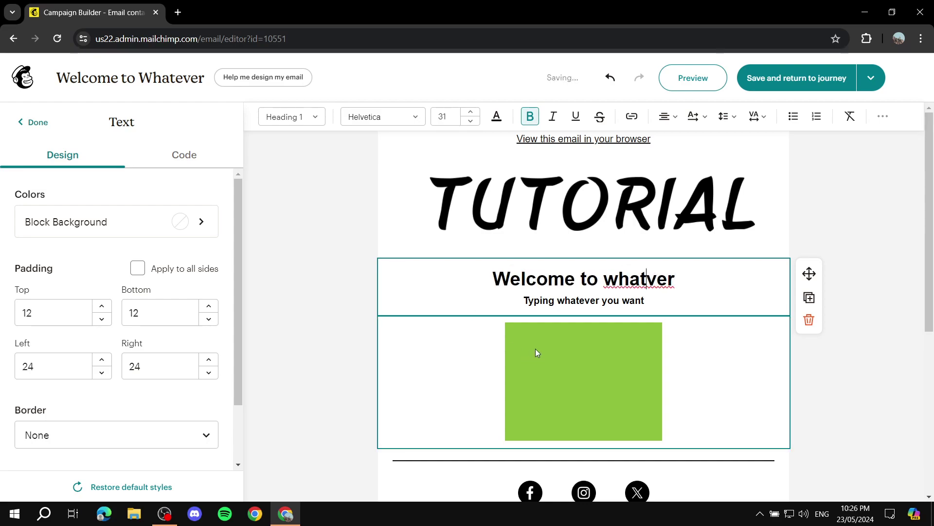
text(e)
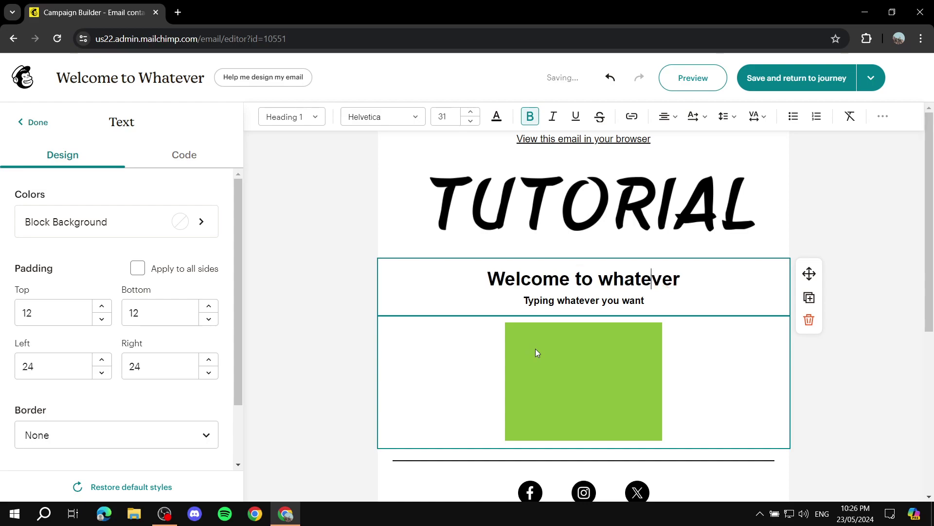
click(857, 307)
Add a second image block between the green image and the divider and upload Colors.jpg into it.
scroll(558, 251, down, 1)
scroll(661, 213, up, 1)
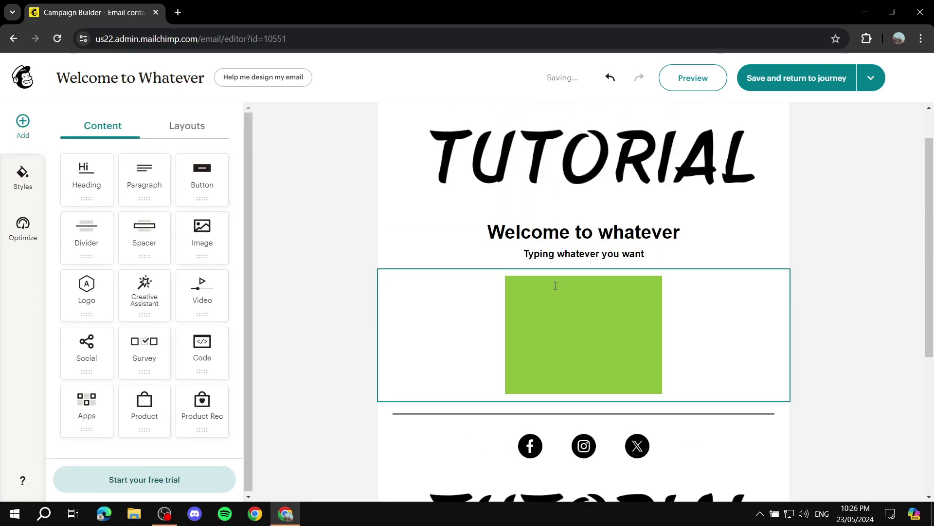
scroll(630, 326, down, 3)
scroll(579, 291, down, 3)
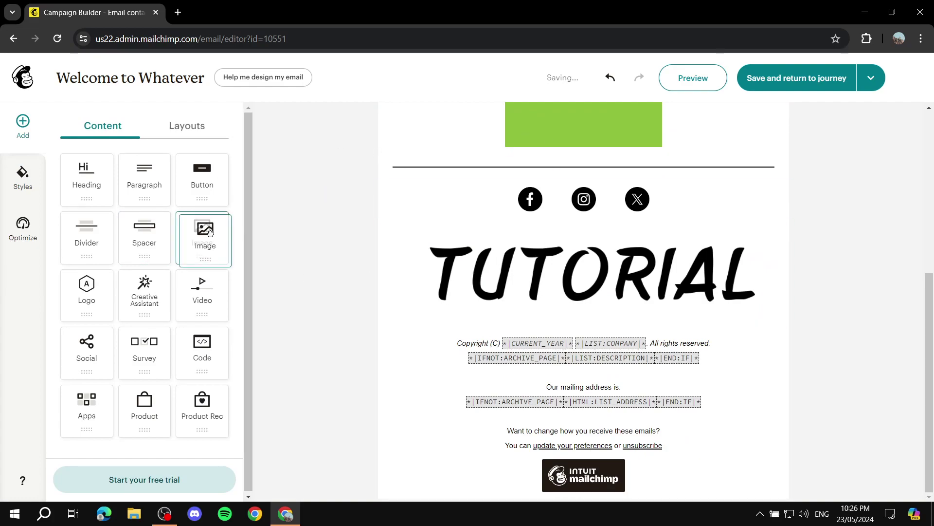
drag(203, 232, 654, 389)
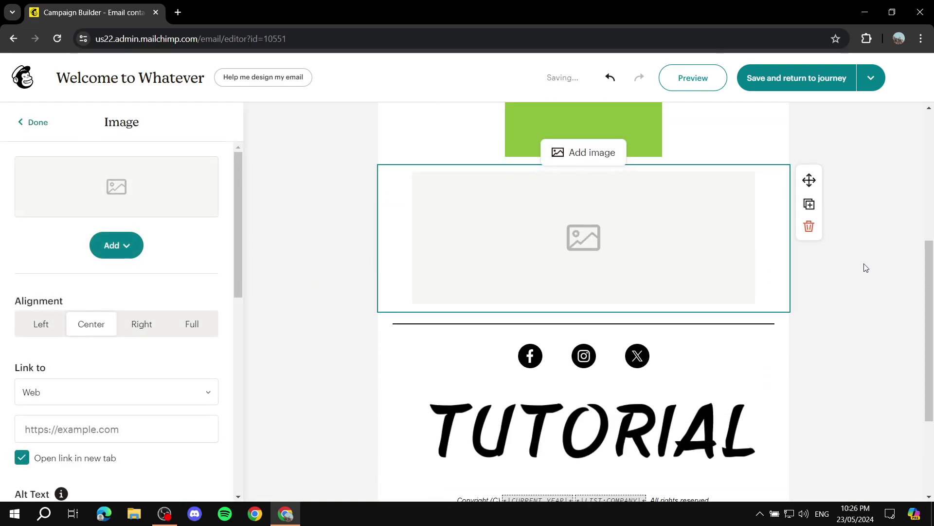
click(111, 246)
click(133, 287)
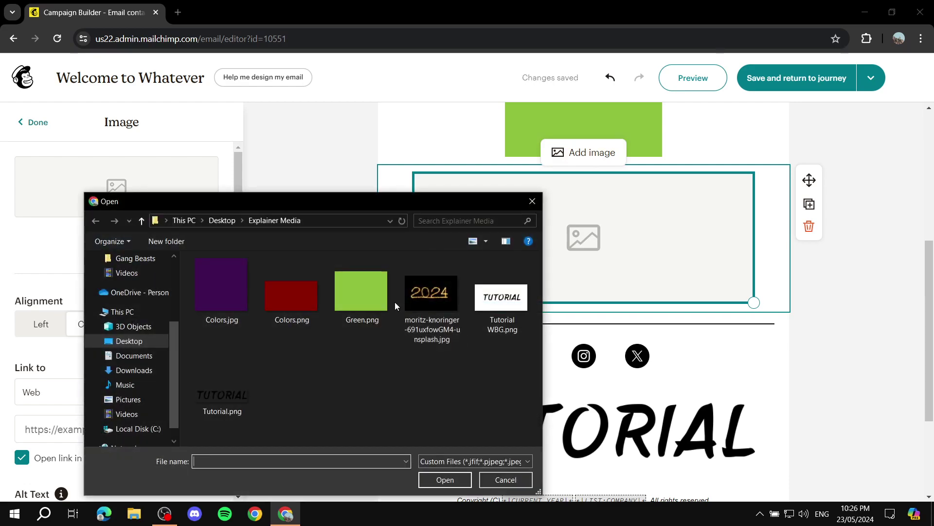
click(231, 289)
double_click(231, 287)
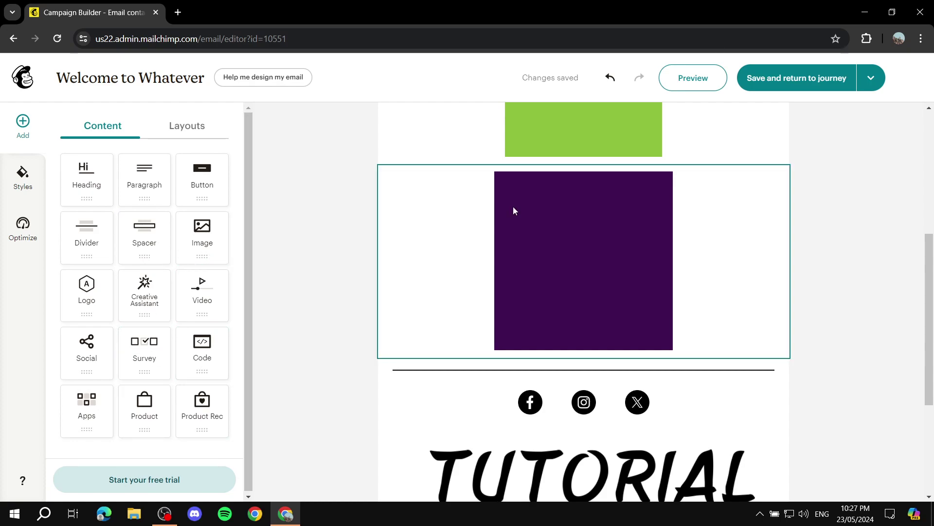
Save the finished email design and return to the customer journey.
scroll(820, 131, up, 6)
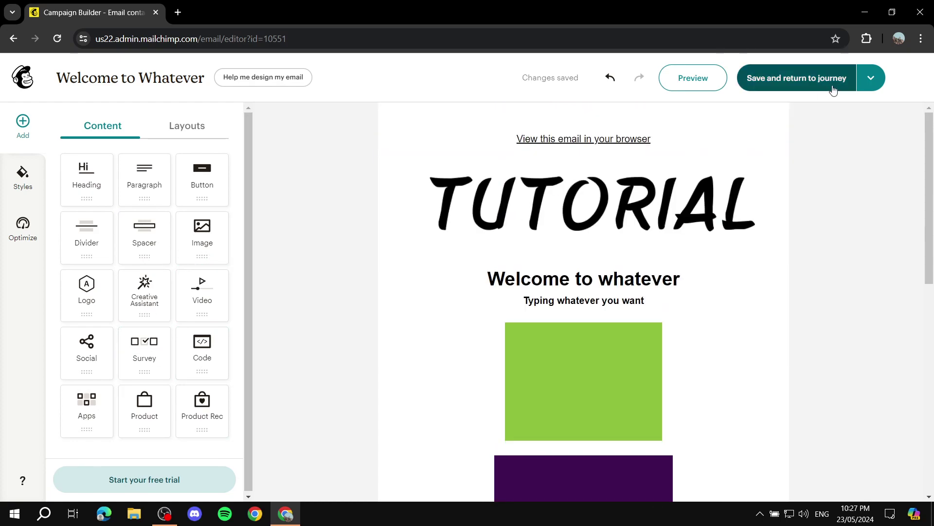
click(817, 93)
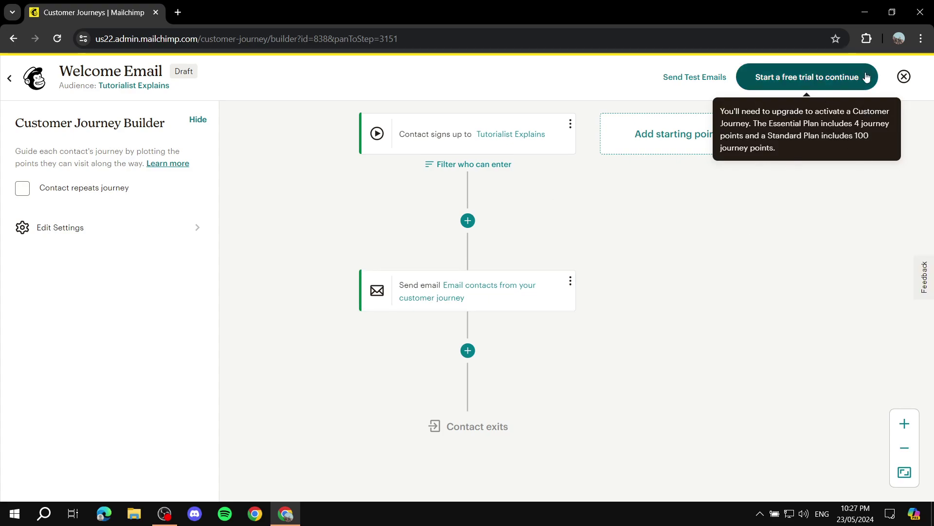
Examine the Welcome Email journey map from starting point to exit and the plan requirement for activating it.
scroll(526, 275, down, 3)
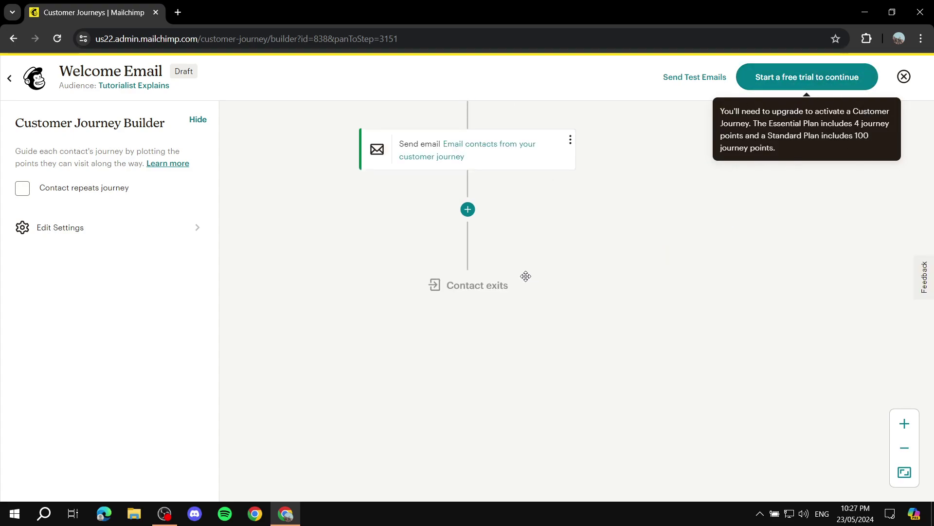
scroll(526, 276, up, 6)
scroll(773, 226, down, 6)
scroll(716, 167, up, 6)
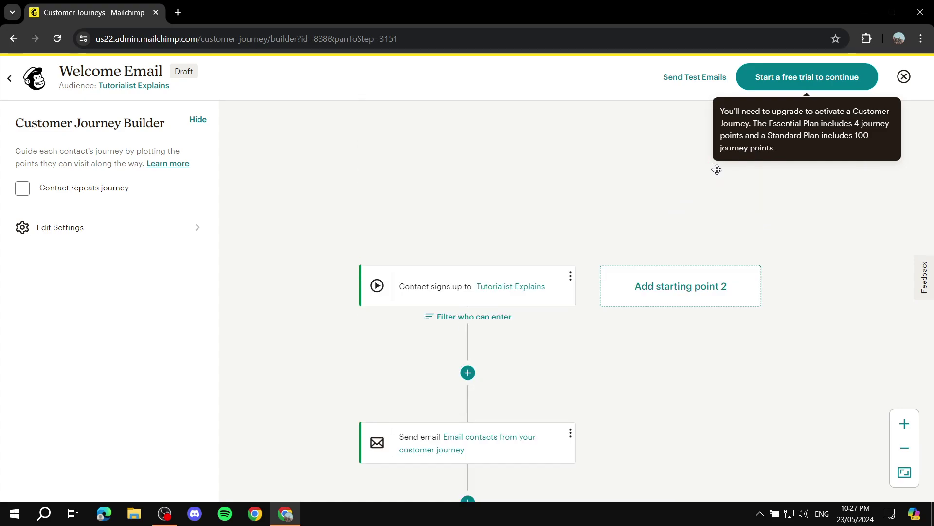
scroll(787, 255, down, 1)
scroll(689, 260, up, 1)
scroll(721, 246, down, 3)
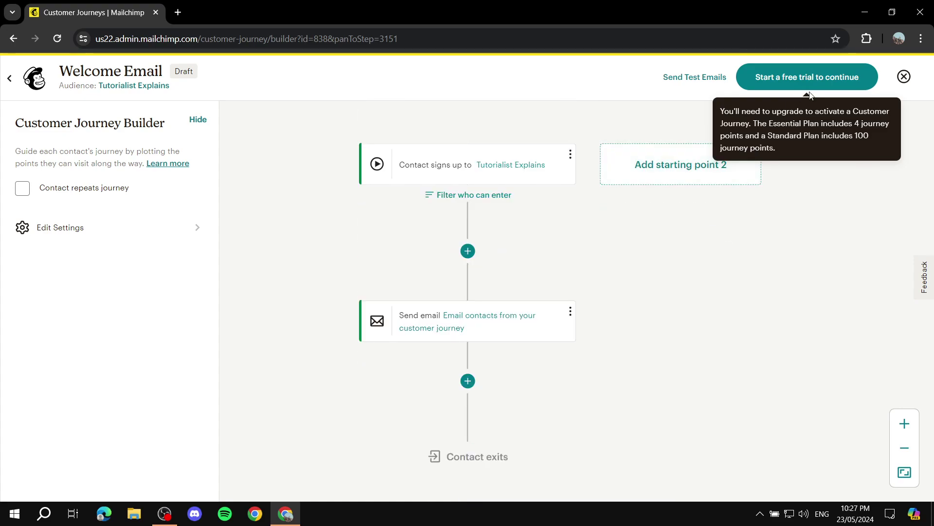
scroll(823, 151, left, 1)
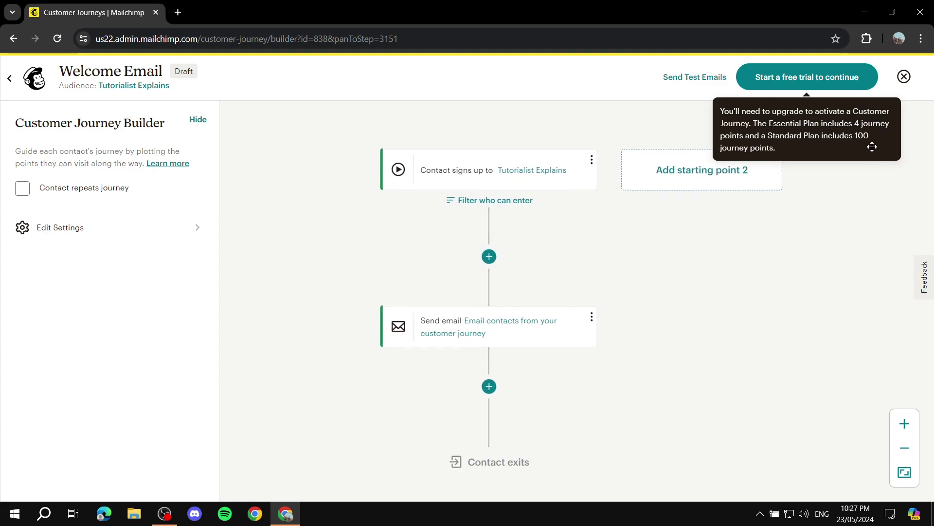
scroll(836, 146, right, 1)
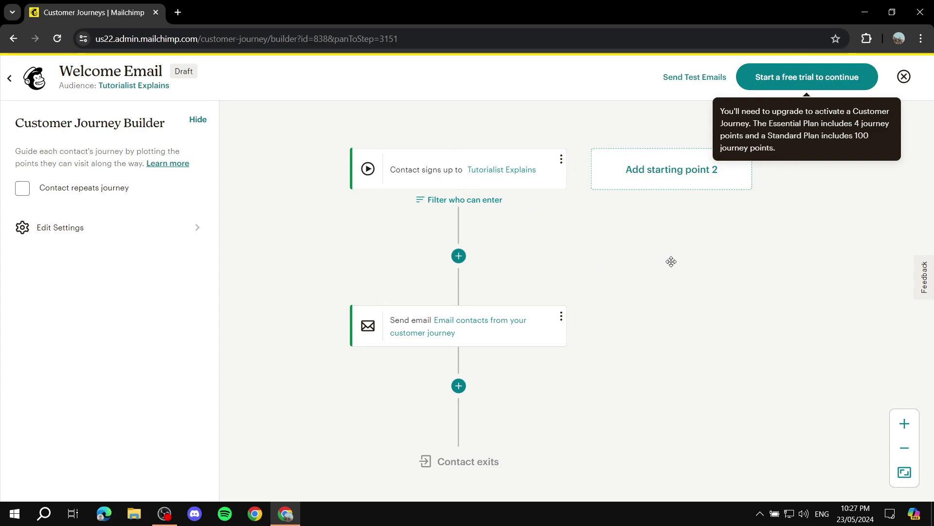
Leave the journey builder and check the Recent Journeys list on the Customer Journeys overview.
click(10, 78)
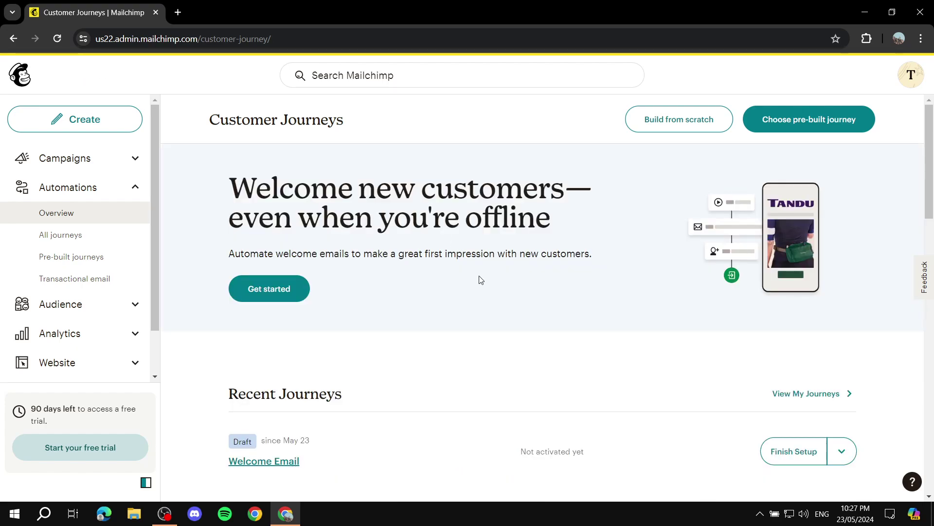
scroll(376, 331, down, 1)
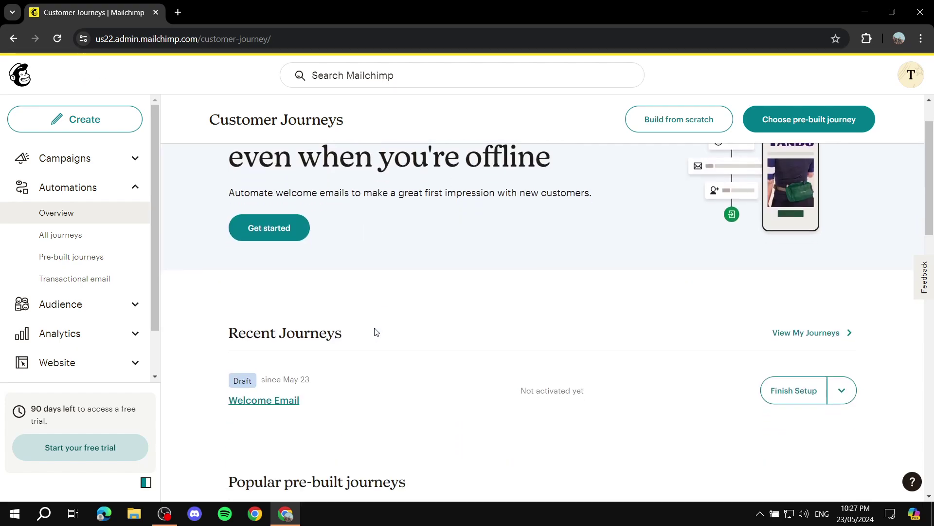